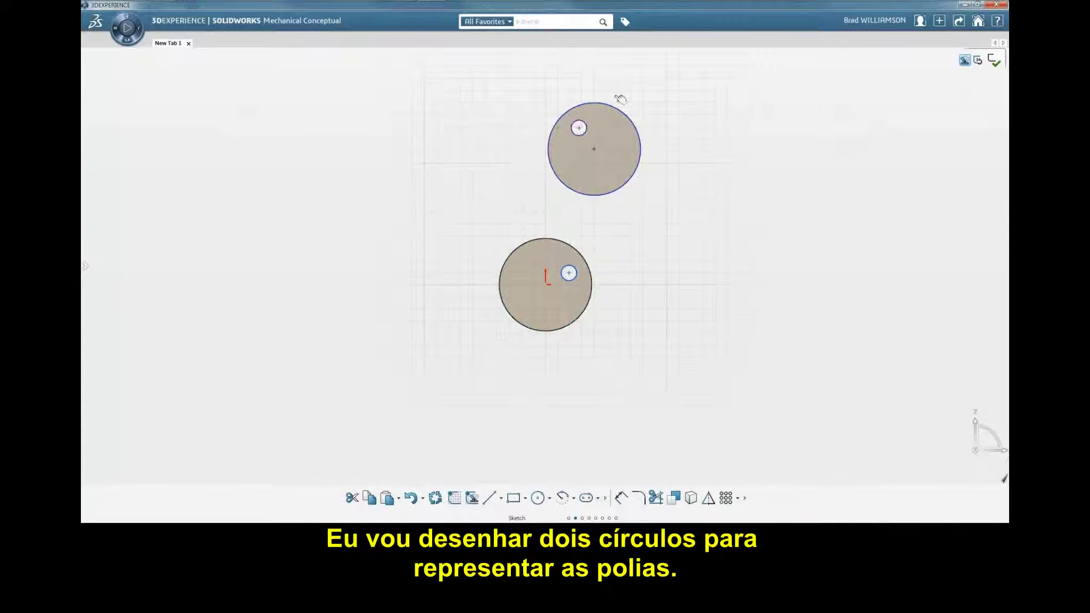
Add a belt constraint between the two large pulley circles and reposition the upper pulley directly above the lower one
left_click(634, 176)
left_click(590, 288, "ctrl")
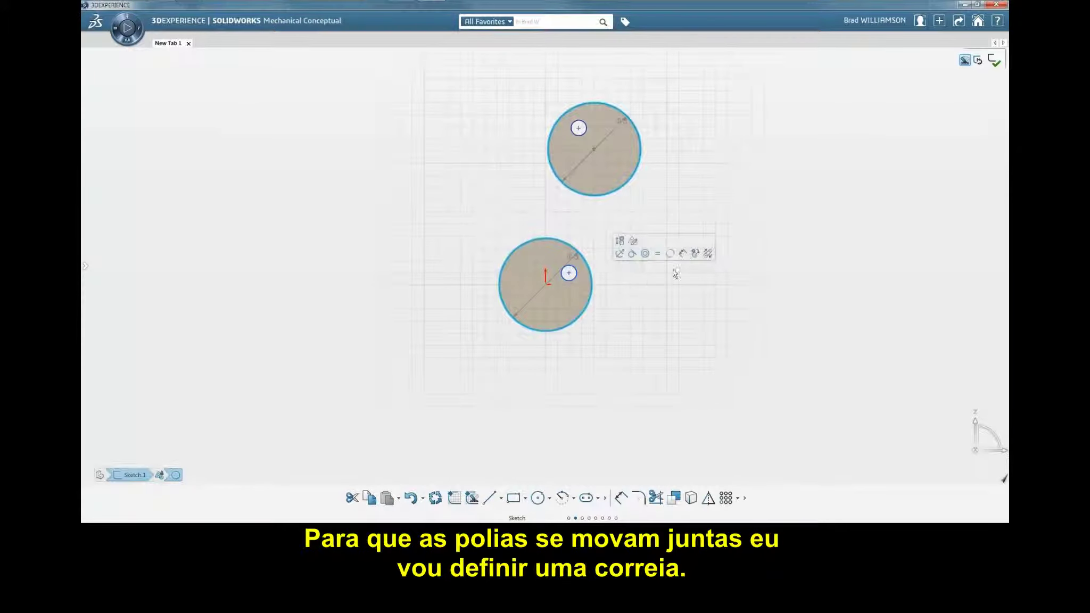
left_click(707, 254)
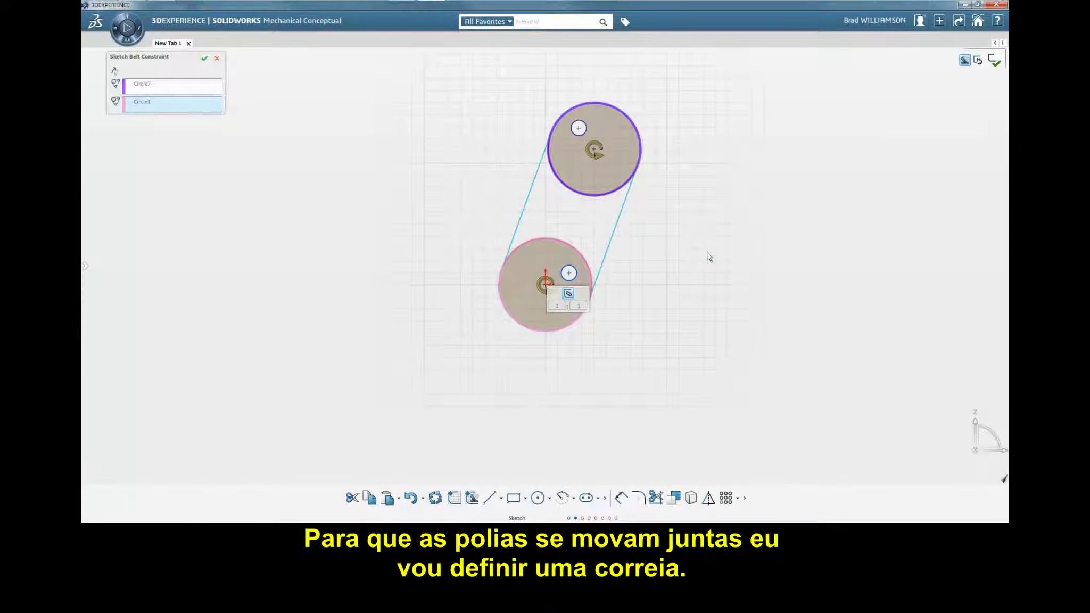
left_click(204, 61)
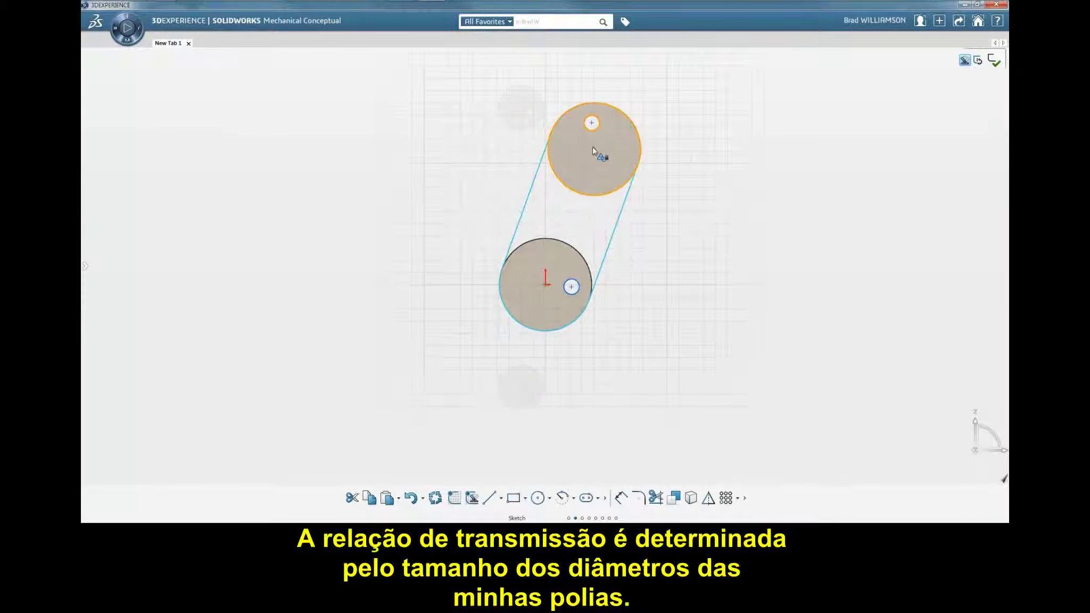
left_click_drag(593, 151, 529, 110)
Sketch a small centre rectangle for the bracket over the belt's straight side, just above the lower pulley
left_click(525, 498)
left_click(553, 474)
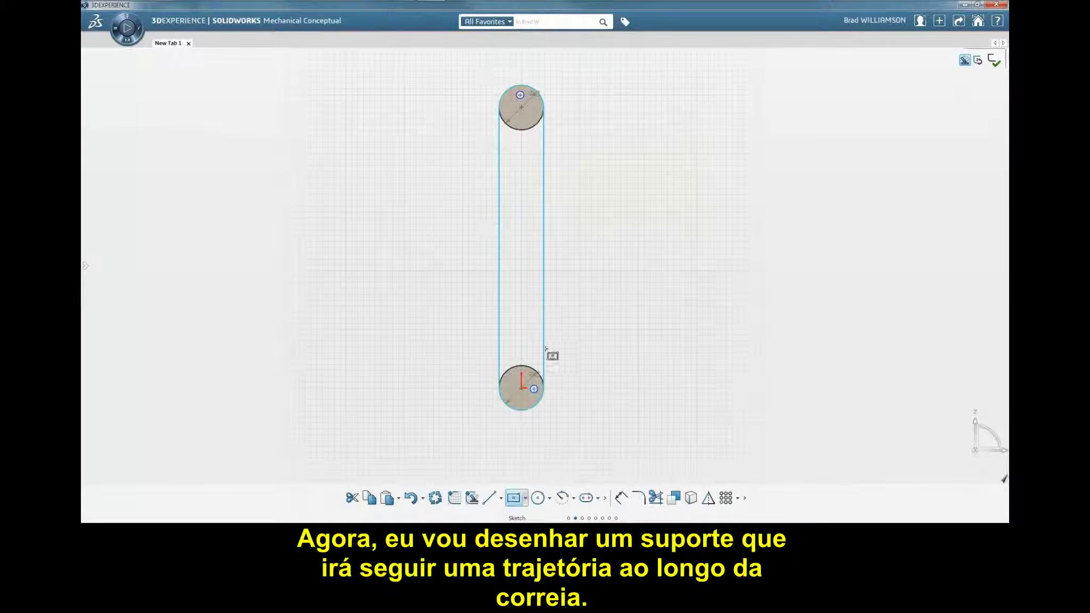
left_click(539, 352)
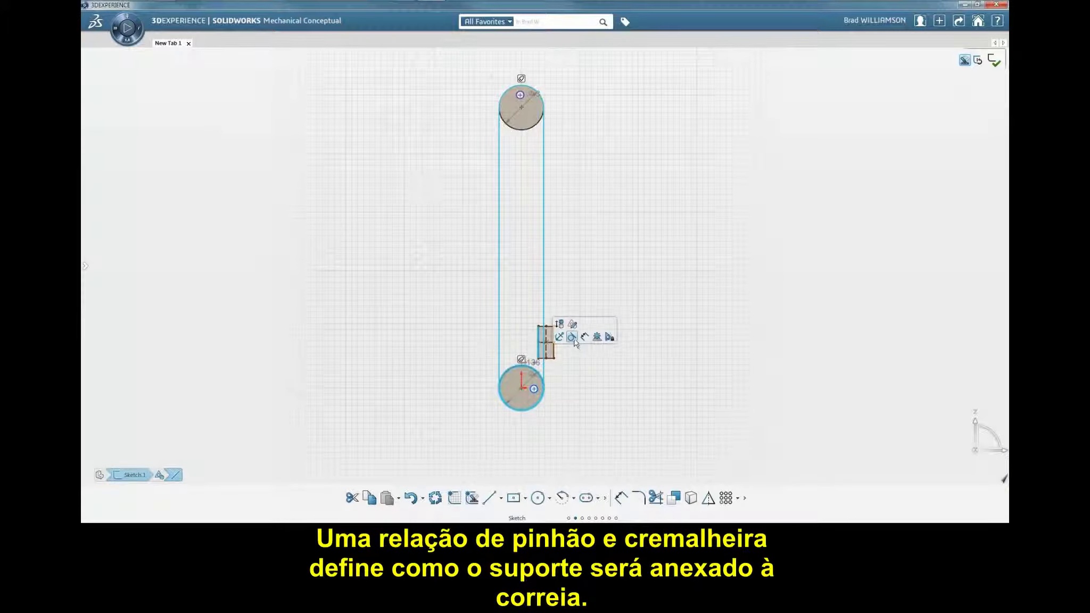
Make the bracket rectangle's inner edge tangent to the lower pulley and connect them with a rack and pinion constraint
left_click(572, 339)
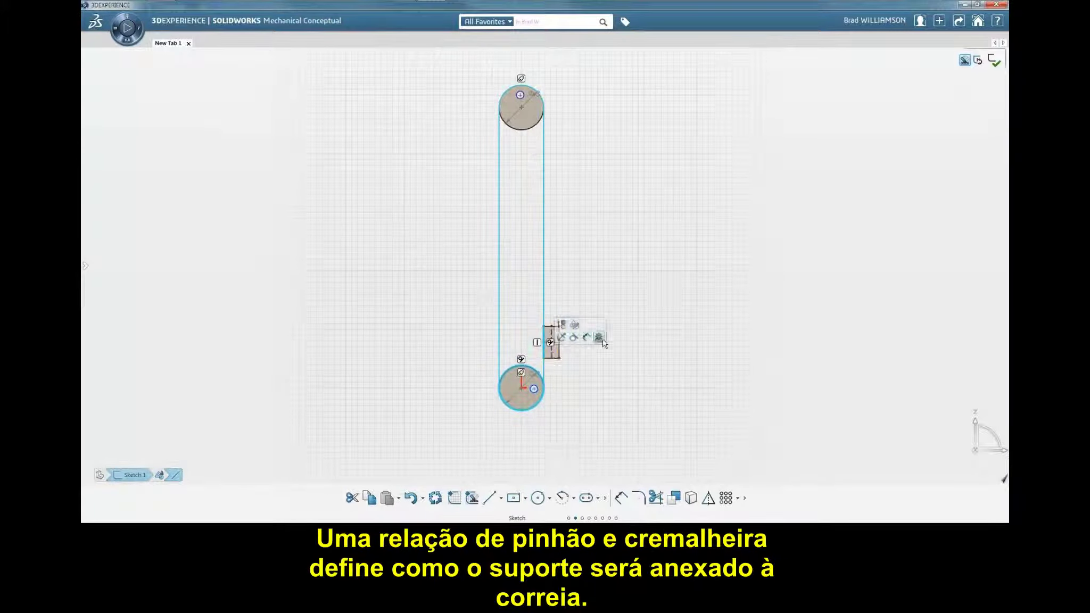
left_click(599, 337)
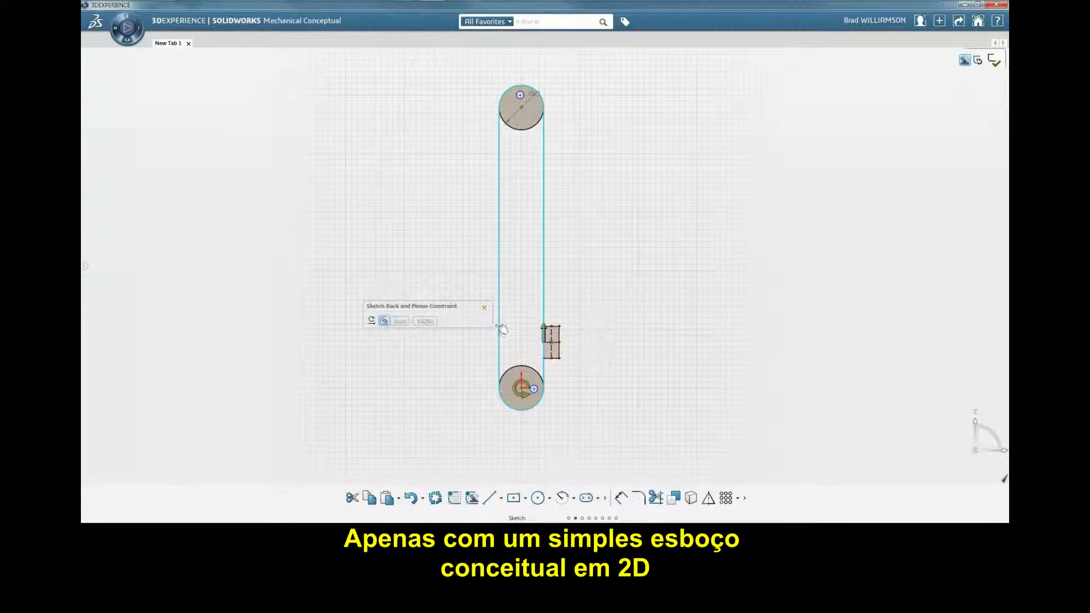
left_click(472, 313)
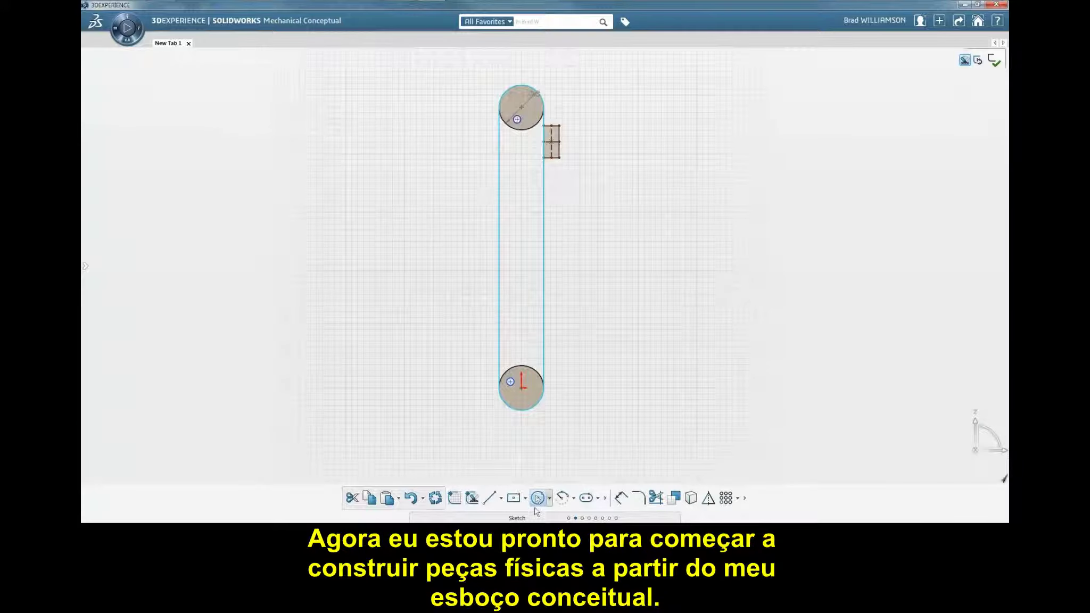
Convert the two pulleys and the bracket rectangle into separate components with Sketch To Components
scroll(536, 511, "down", 2)
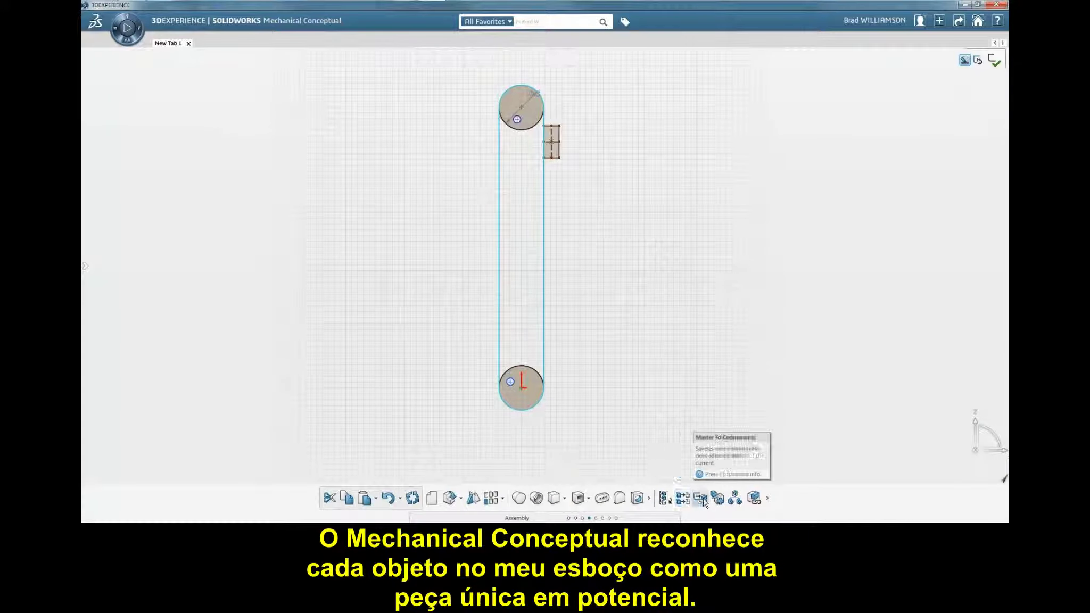
left_click(701, 499)
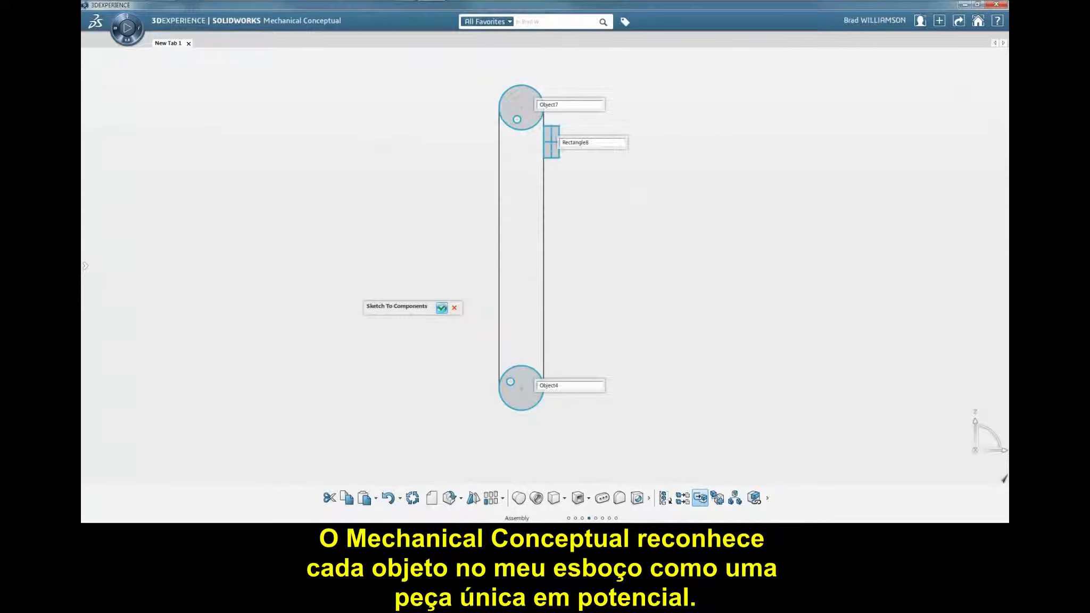
left_click(442, 309)
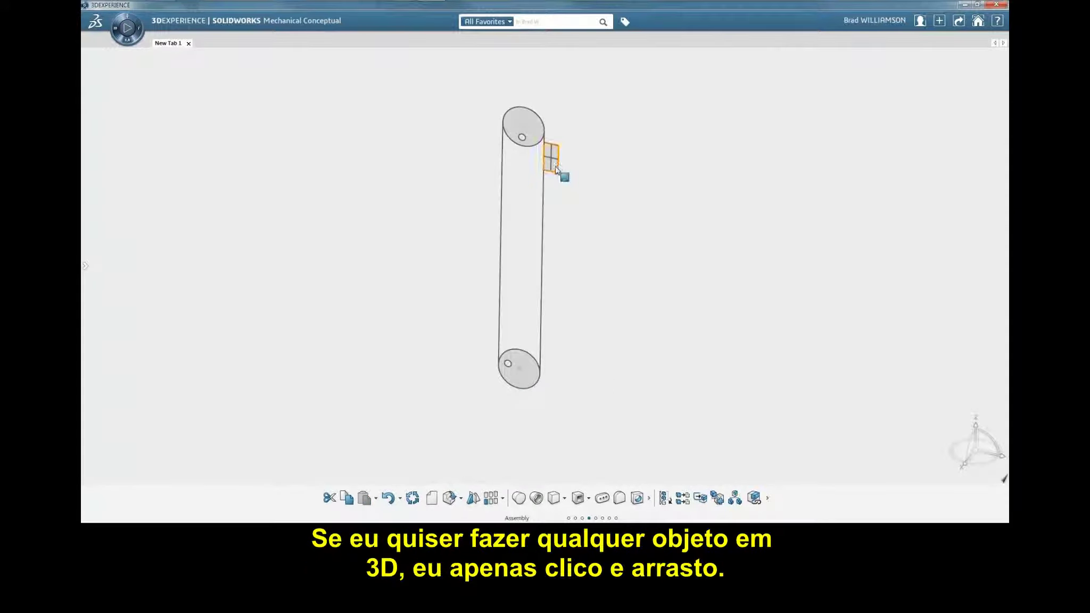
Extrude the bracket rectangle beside the belt into a solid block
left_click(556, 171)
left_click(602, 137)
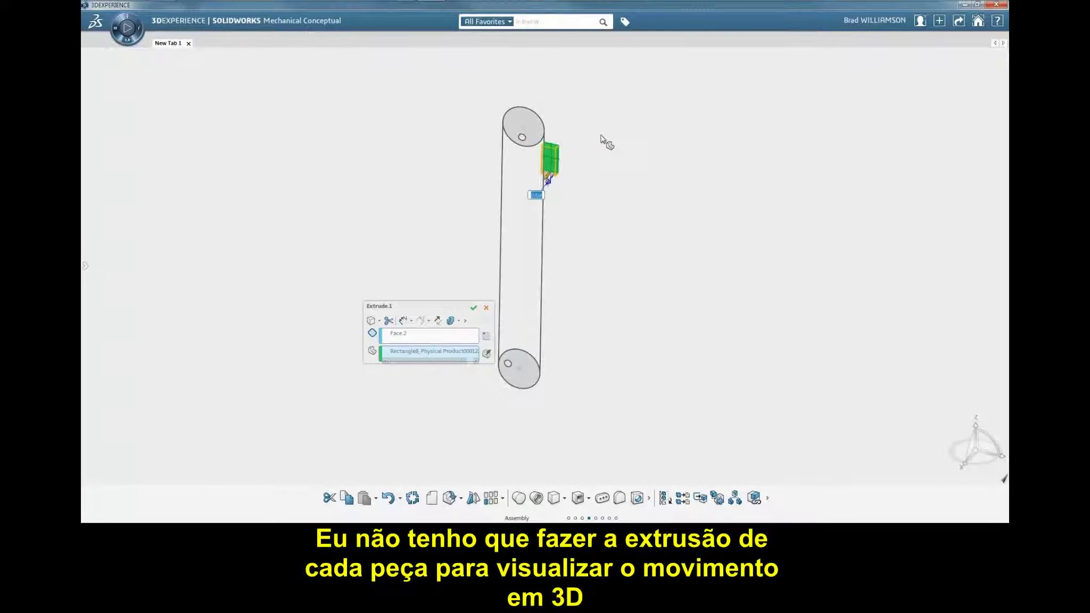
left_click(473, 308)
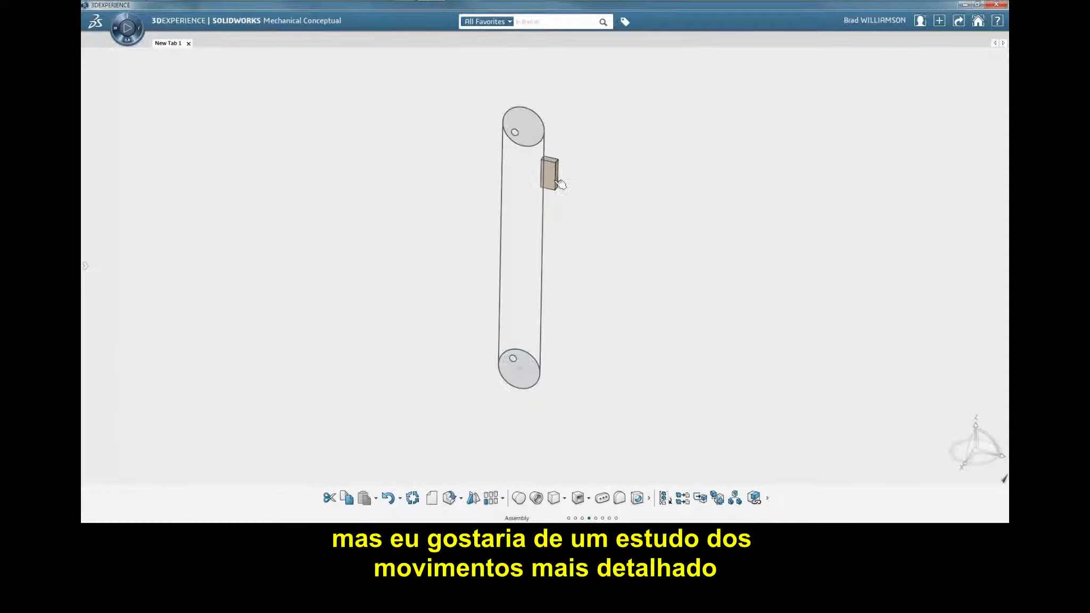
Add linear motions to the bracket block, play the 3D motion study and close it
scroll(564, 498, "down", 1)
left_click(570, 499)
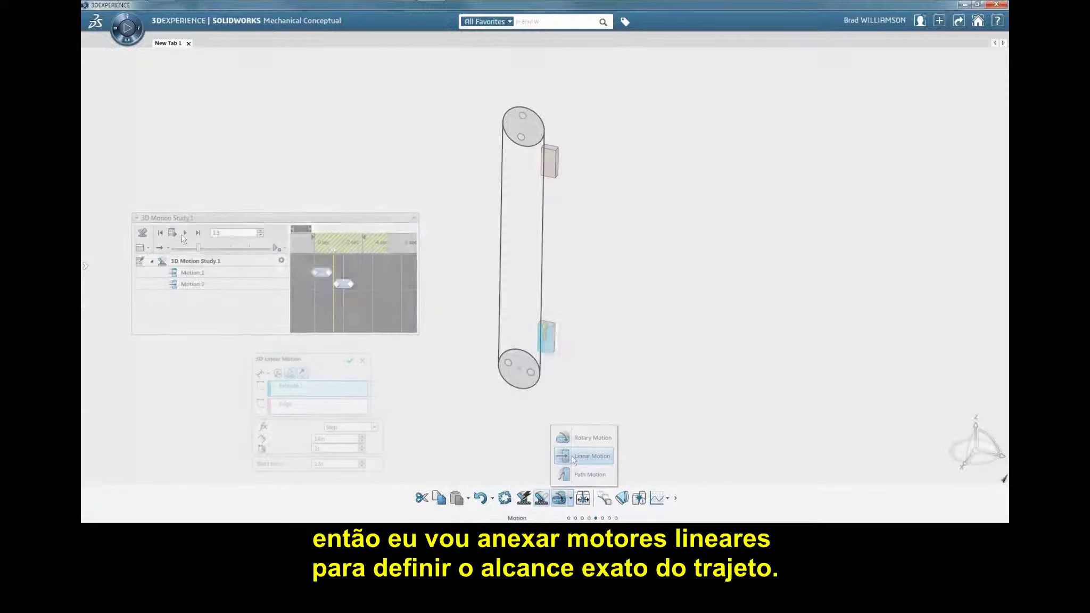
left_click(173, 233)
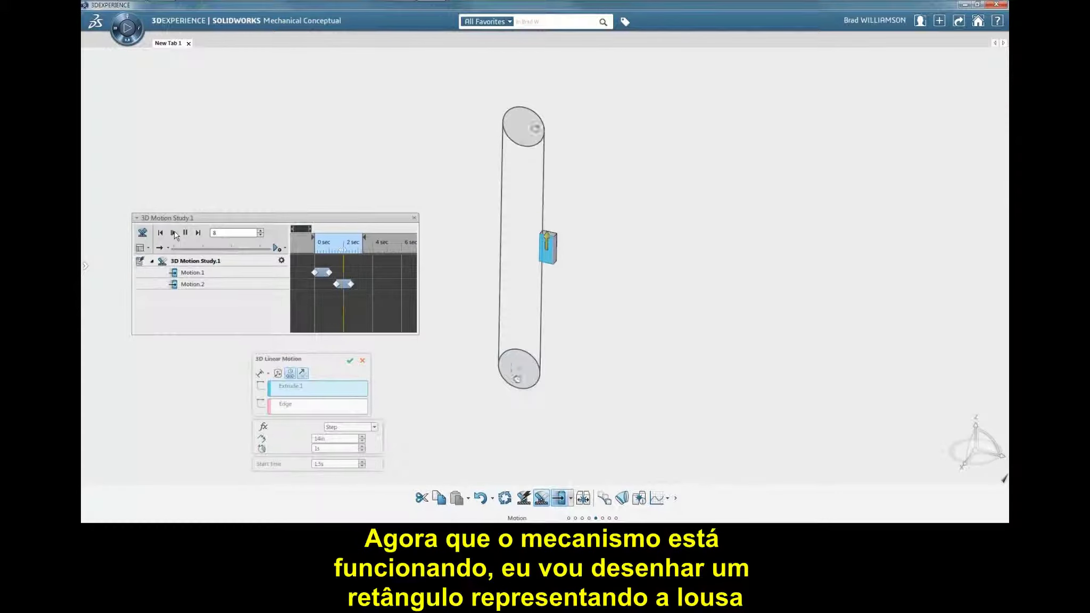
left_click(413, 218)
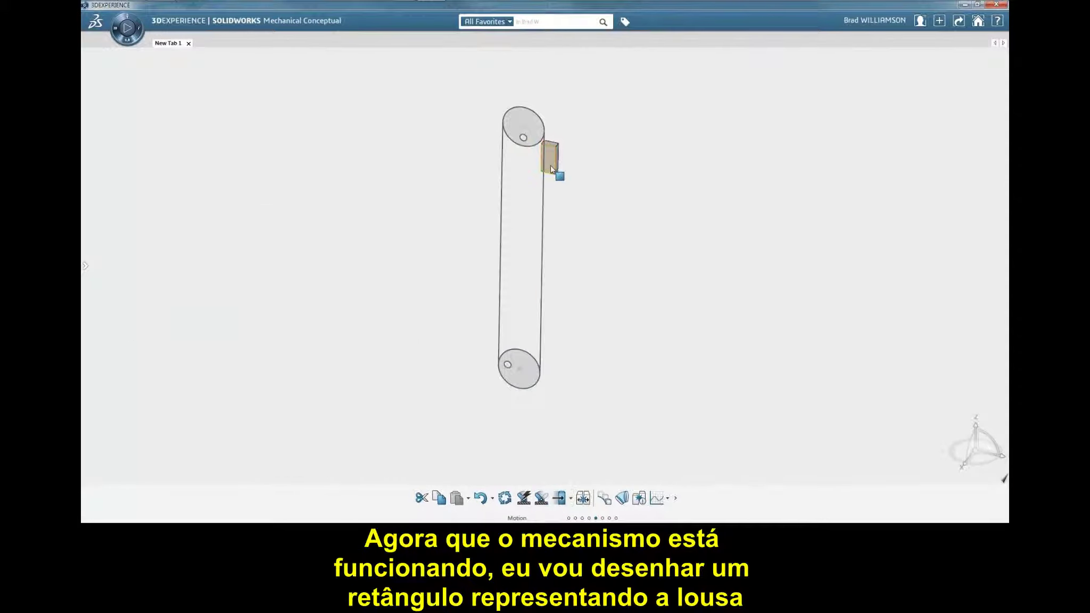
Sketch the rectangle representing the board from the bracket block's face
left_click(551, 169)
left_click(667, 135)
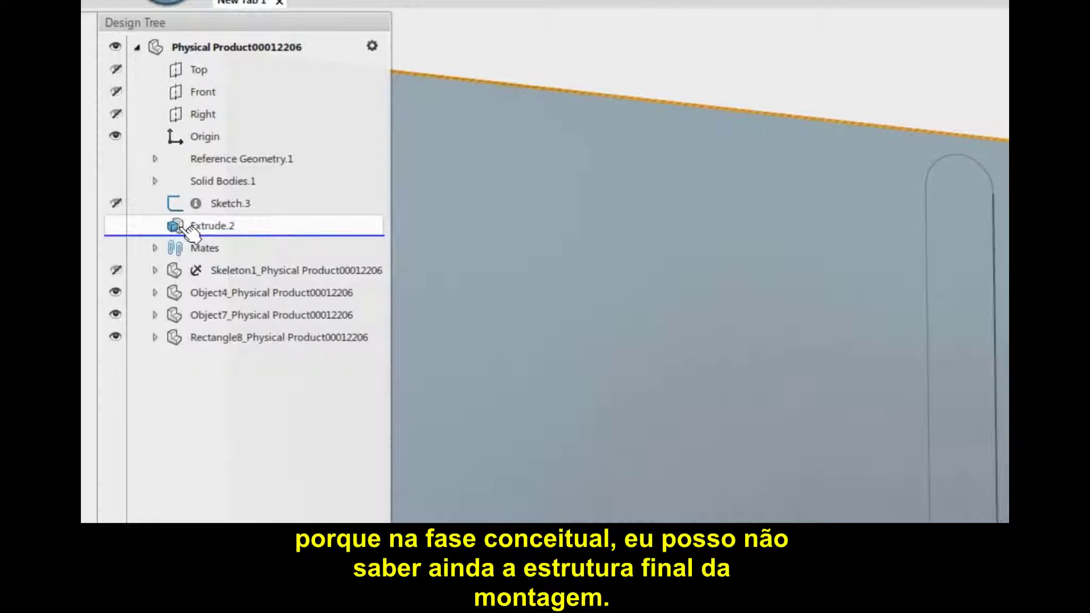
Make the board's extrusion and sketch into a component named board and test the bracket's movement along the belt
left_click(186, 228)
left_click(319, 169)
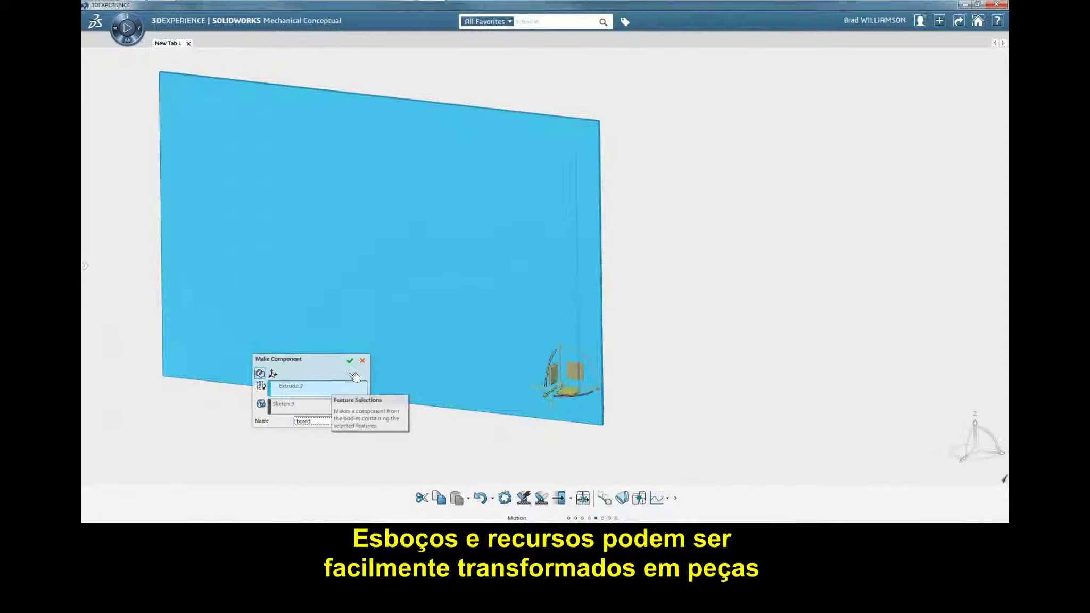
left_click(349, 362)
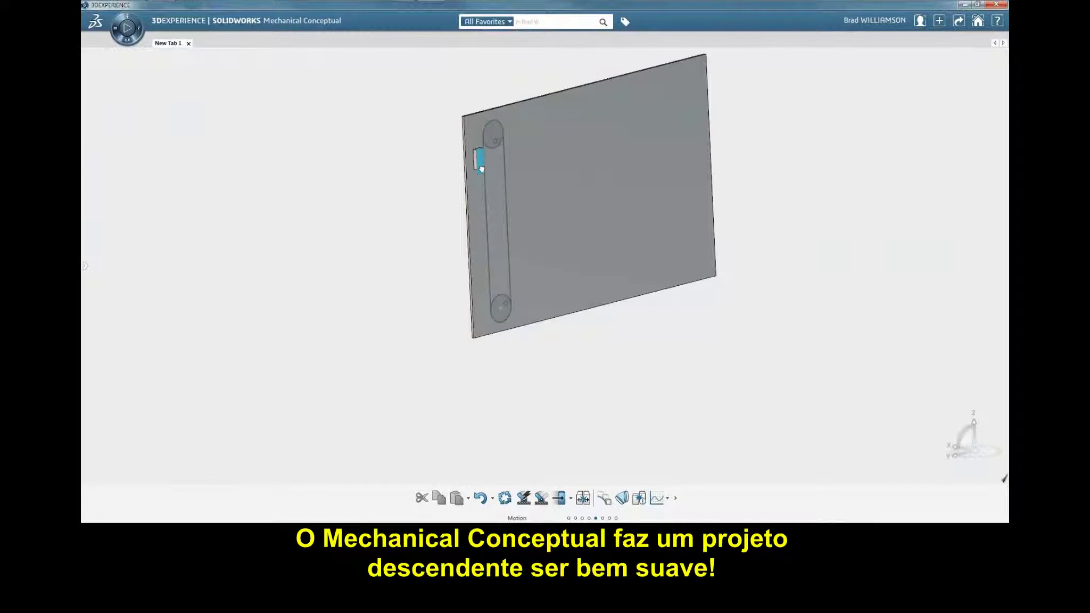
mouse_move(481, 169)
left_mouse_down()
mouse_move(496, 262)
mouse_move(481, 157)
left_mouse_up()
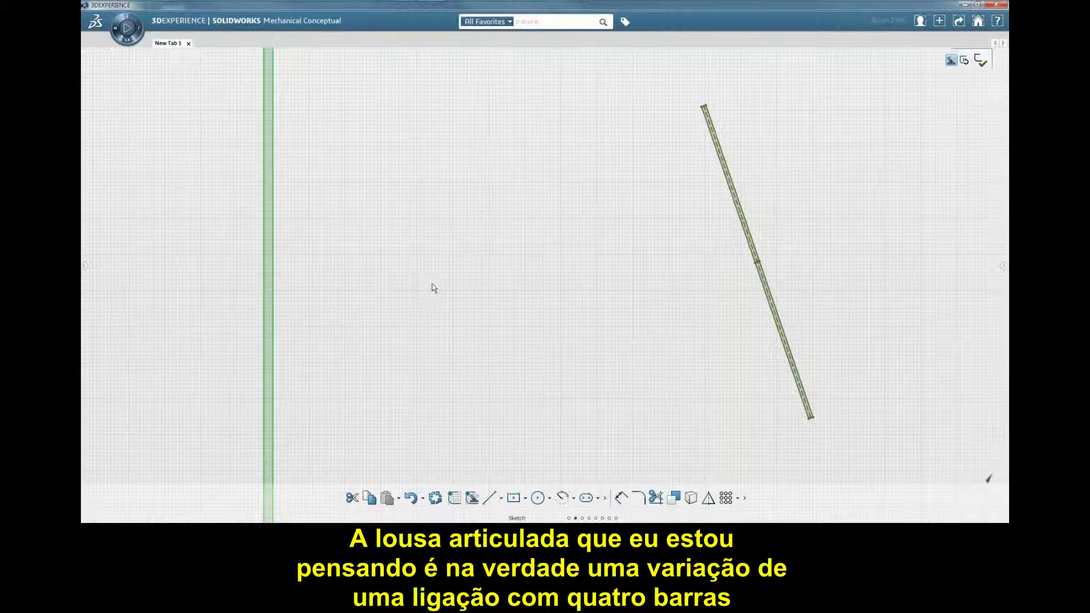
Sketch the lower link as a slanted slot 1 in wide, starting on the wall's edge
right_click_drag(432, 285, 385, 327)
left_click(273, 391)
left_click(379, 301)
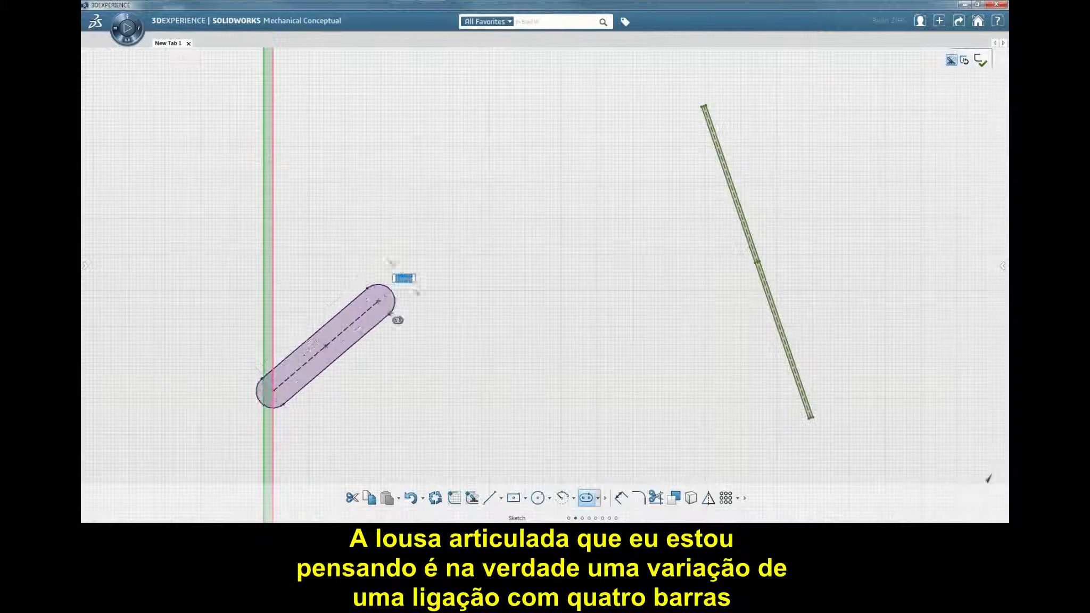
left_click(360, 327)
Sketch three more slot links: from the lower link to the wall, a short one upward, and a long one slanting down
left_click(353, 320)
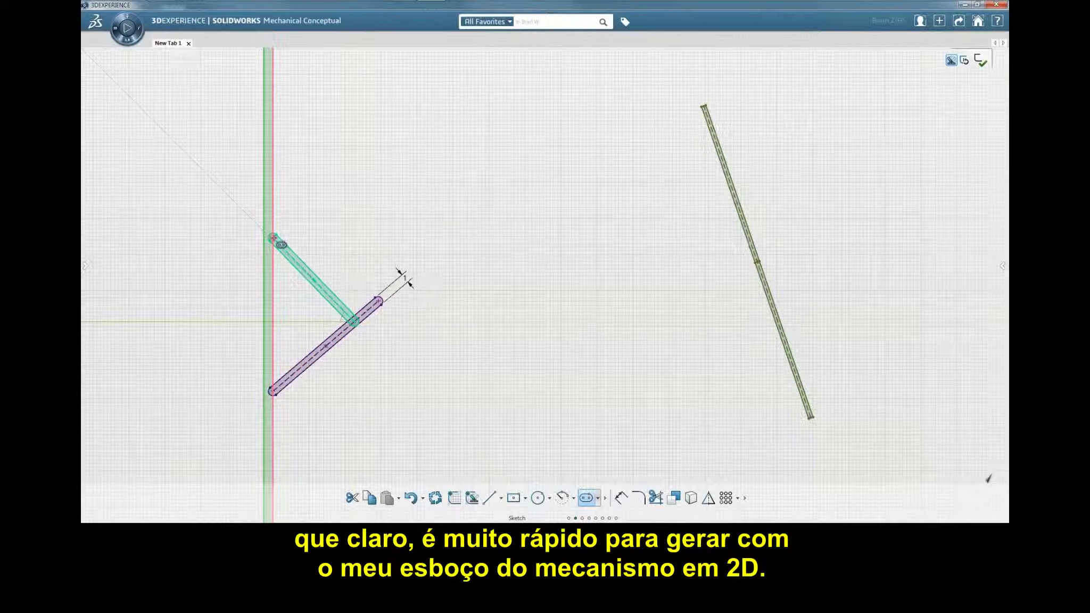
left_click(273, 238)
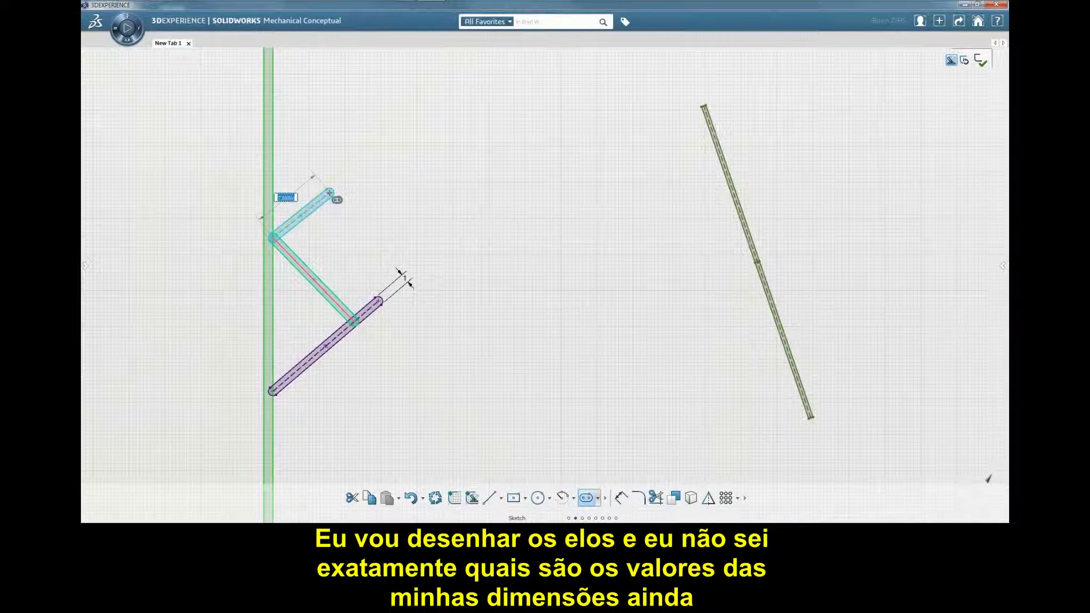
left_click(329, 192)
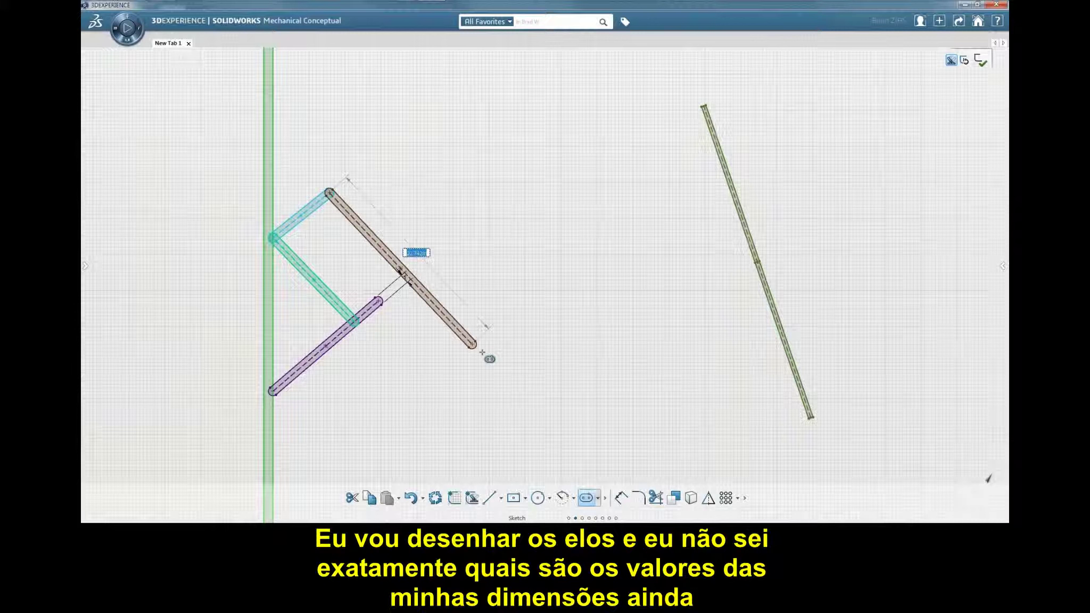
left_click(524, 389)
key("Escape")
Add parallel relations between the opposite links of the four-bar linkage
left_click(327, 294)
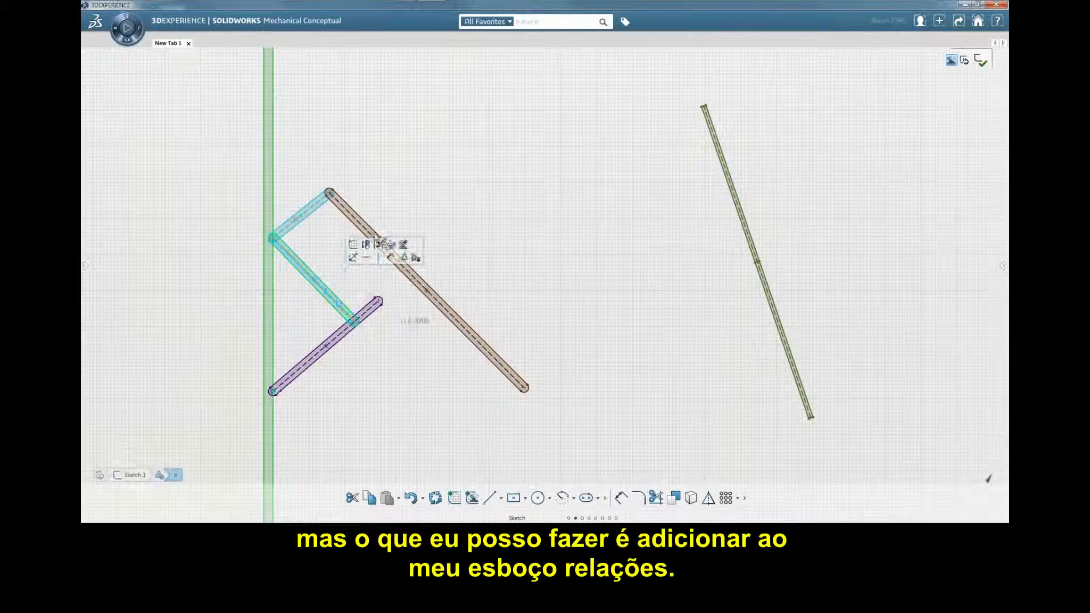
left_click(370, 233, "ctrl")
left_click(406, 194)
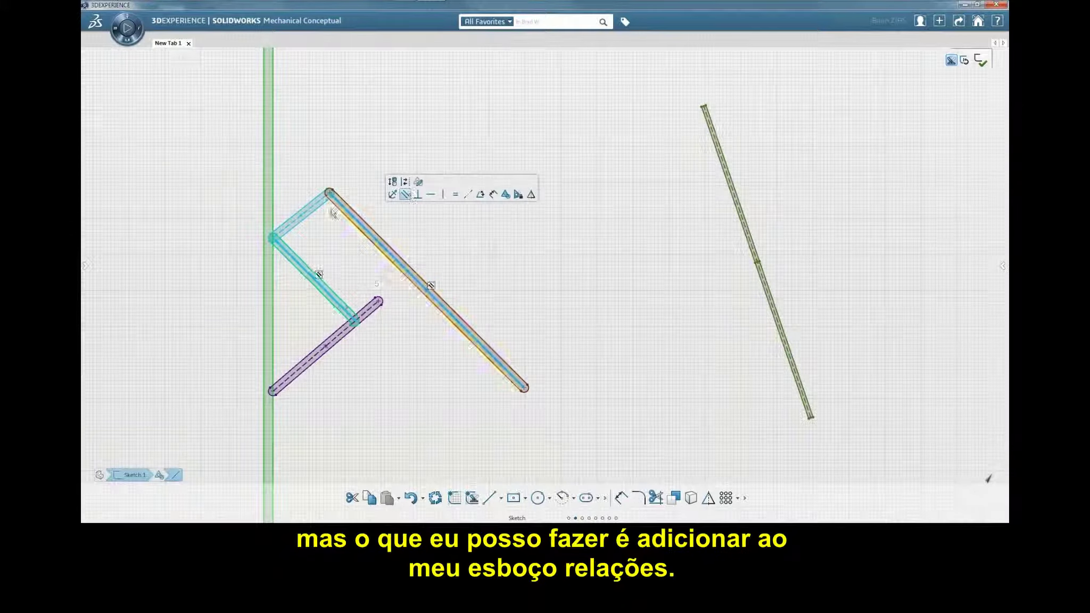
left_click(370, 310, "ctrl")
left_click(410, 279)
Make the free end of the lower link coincident with the long outer link
left_click(379, 302)
left_click(407, 272, "ctrl")
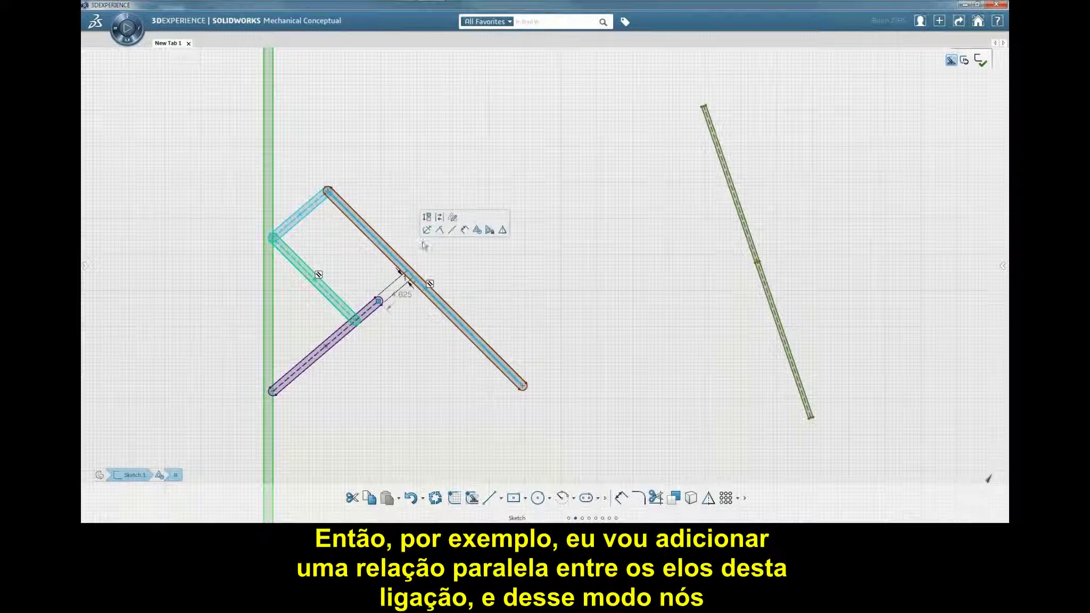
left_click(439, 230)
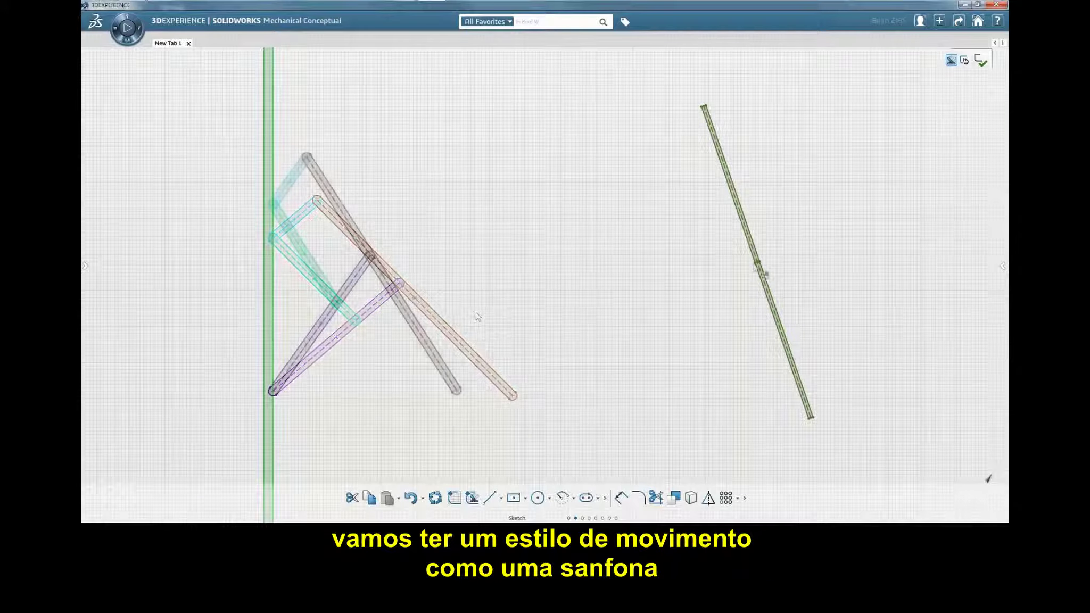
Centre the board on the long link with a midpoint relation and align it flush with the link's outer edge
left_click(754, 263)
left_click(411, 319, "ctrl")
left_click(466, 281)
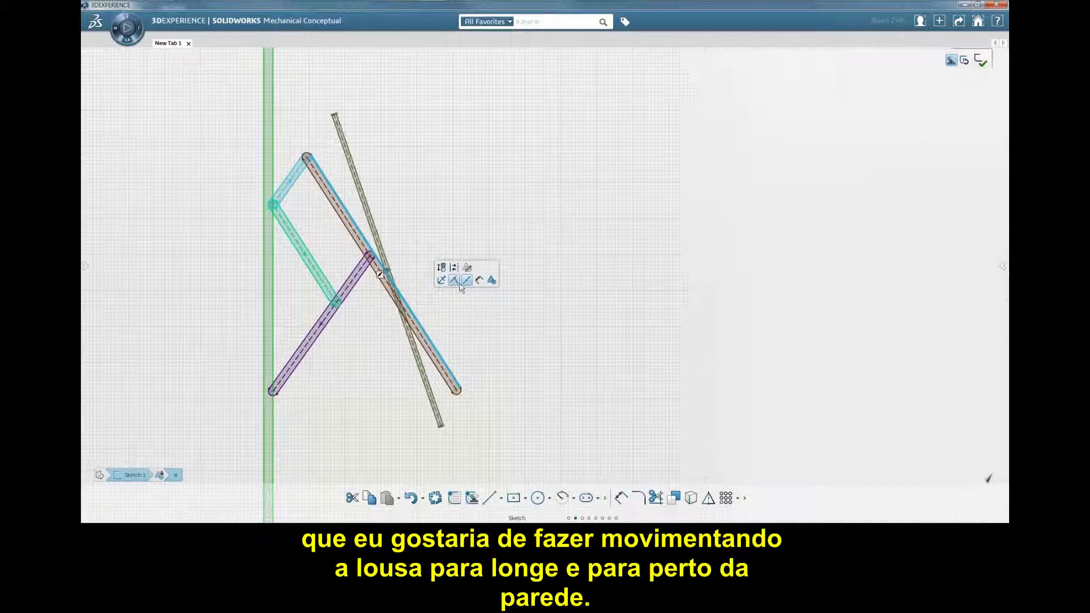
left_click(376, 243)
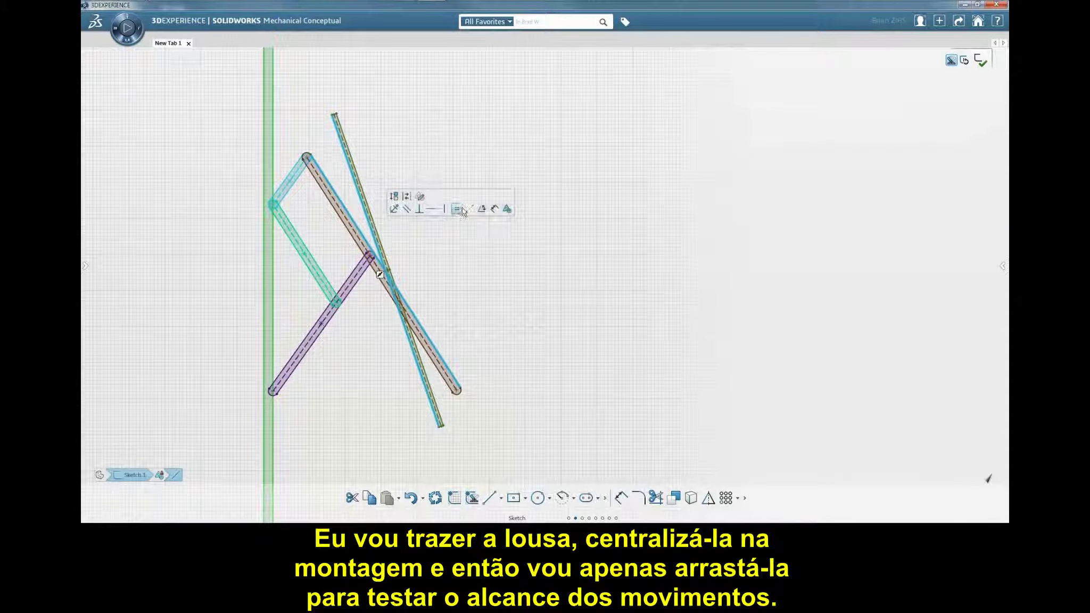
left_click(461, 210)
Swing the linkage open and dimension the angle between the wall and the long link at 40 degrees
left_click_drag(445, 383, 533, 410)
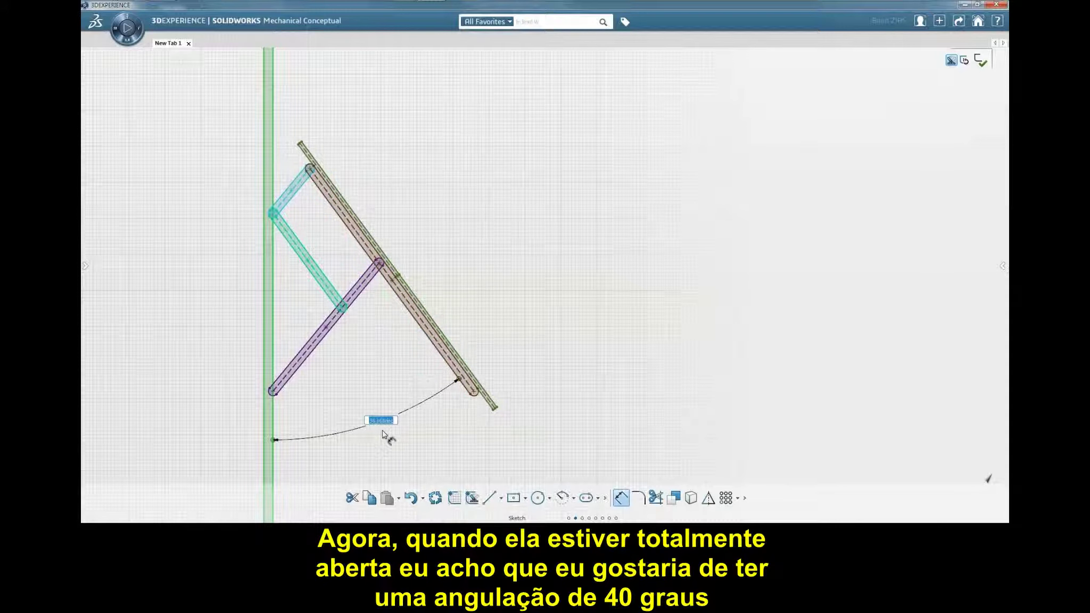
type("40")
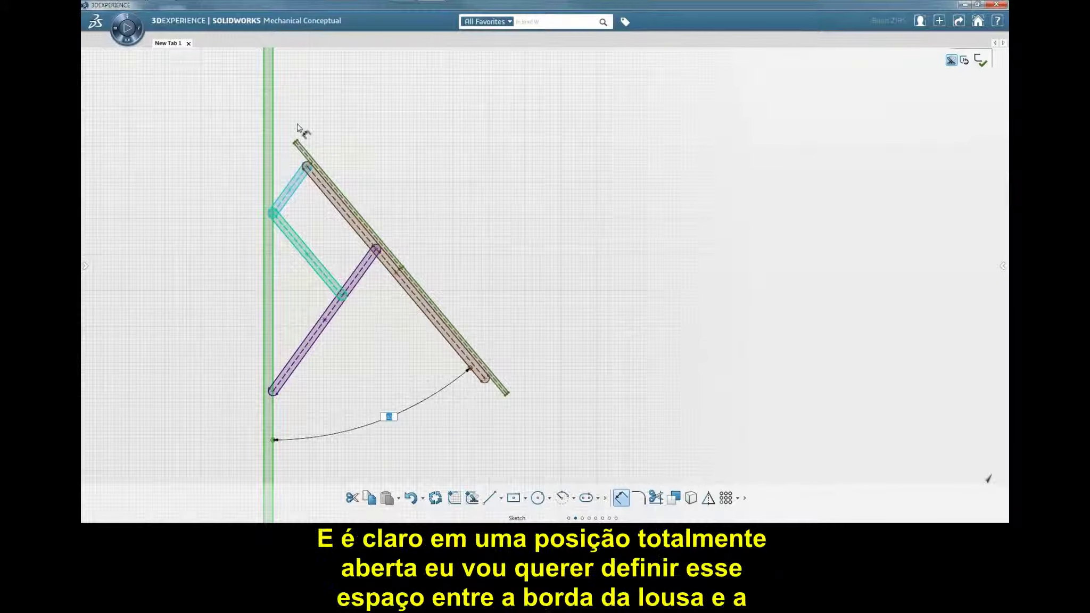
Dimension the gap between the wall and the board's upper edge and set it to 1.5 in
left_click(274, 141)
left_click(331, 120)
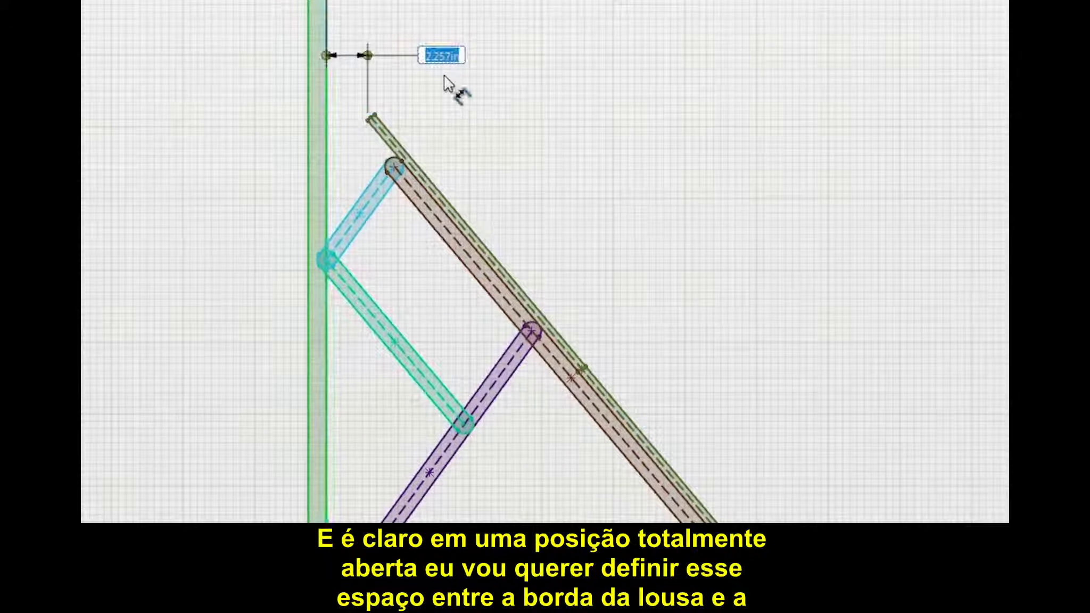
key("Return")
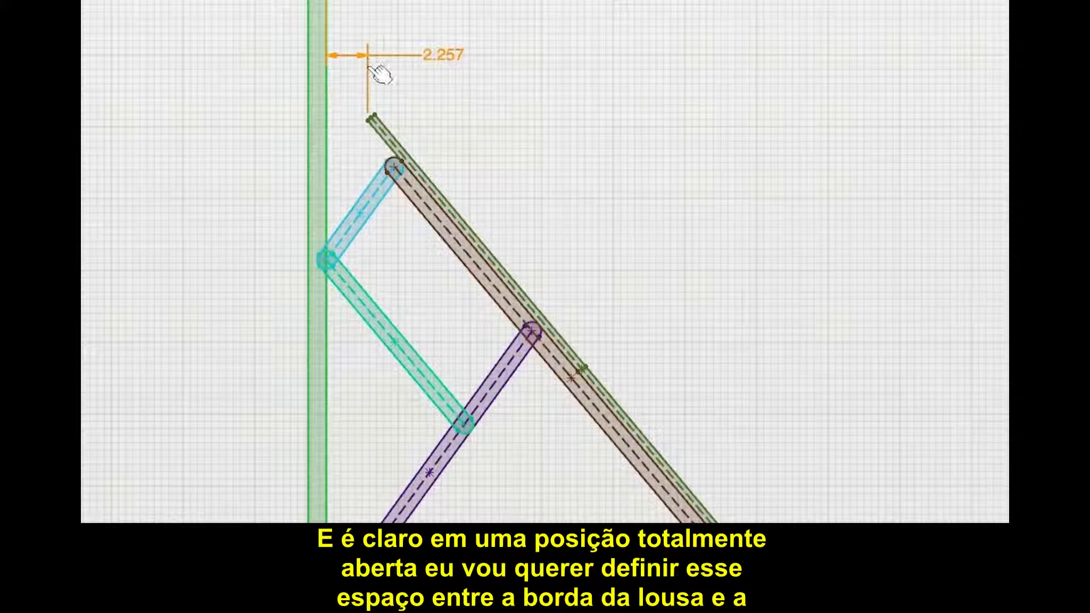
left_click(368, 68)
left_click_drag(367, 55, 356, 56)
type(".5")
key("Return")
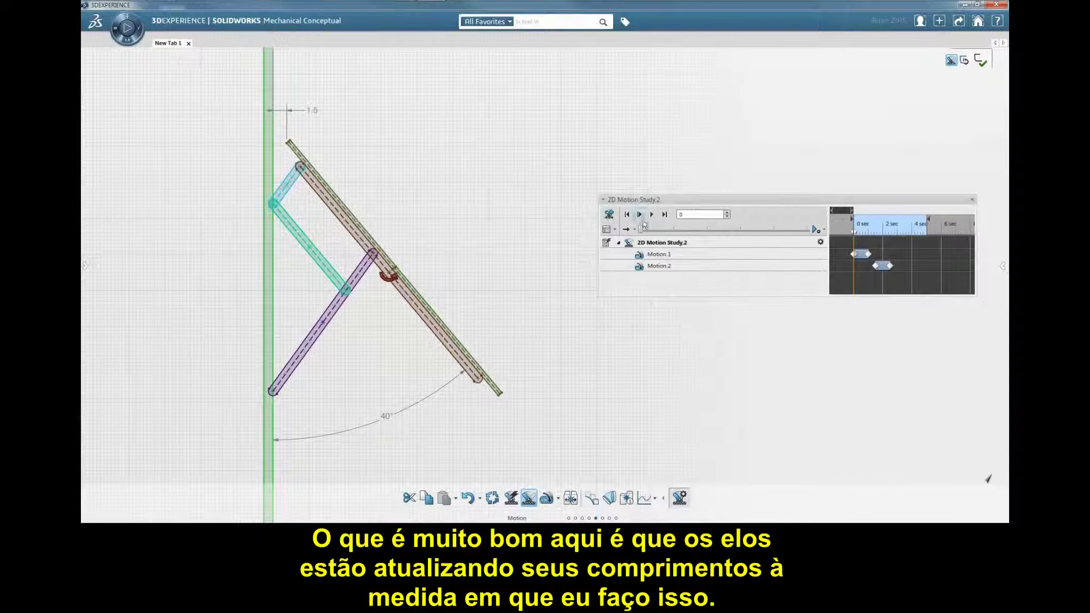
Play the 2D motion study to check how the linkage moves
left_click(640, 215)
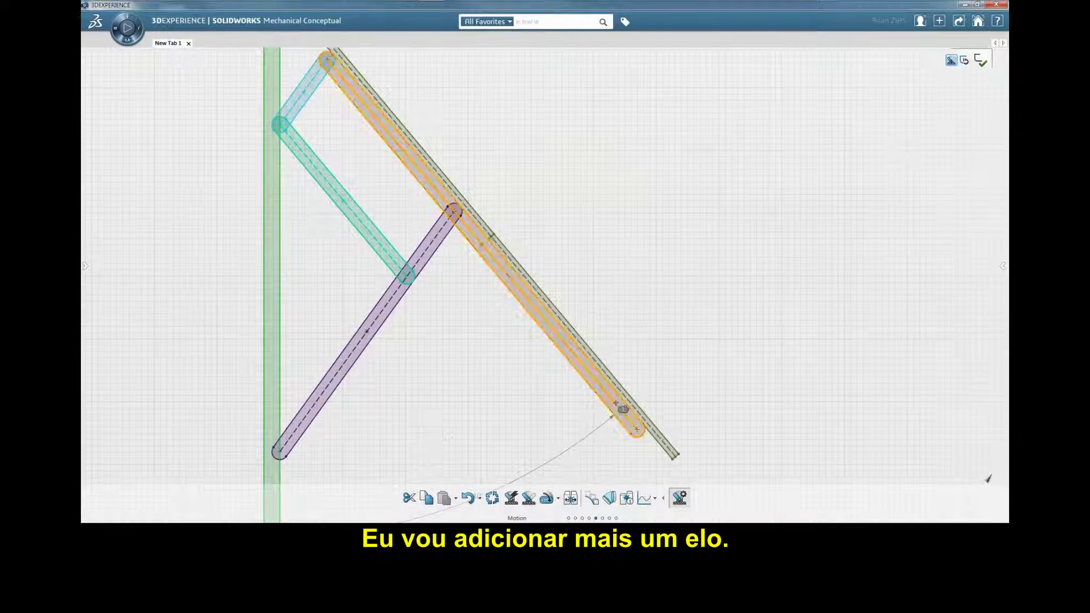
Add a 1 in wide link from the long link to the wall's edge, placed 2 in from the long link's lower end
left_click(615, 403)
left_click(279, 336)
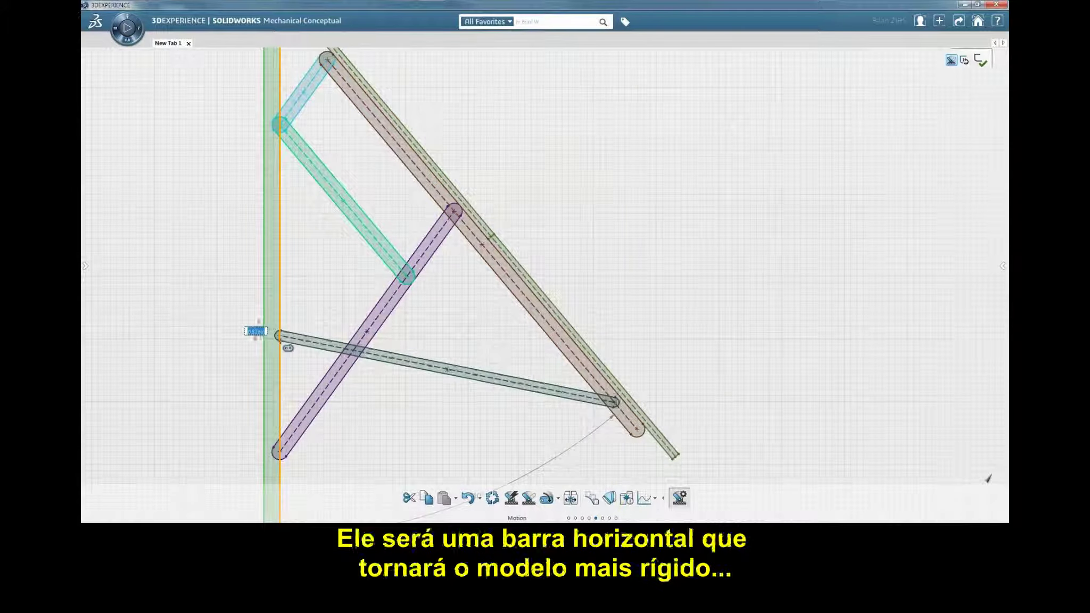
mouse_move(637, 429)
left_mouse_down()
mouse_move(620, 423)
mouse_move(561, 444)
mouse_move(633, 432)
left_mouse_up()
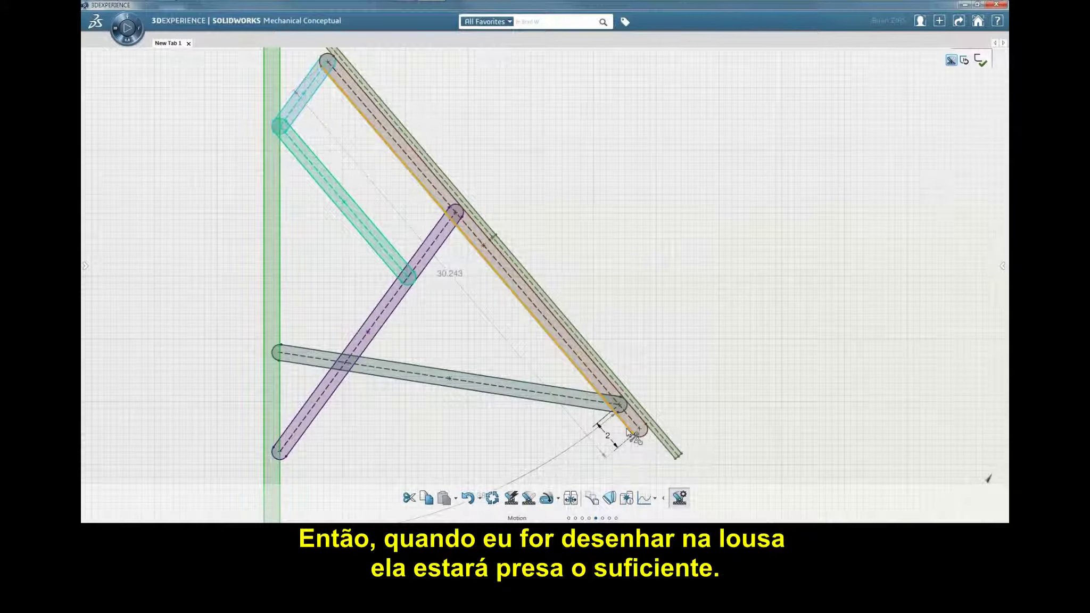
Apply a horizontal relation to the lower edge of the new link between the wall and the long link
left_click(510, 395)
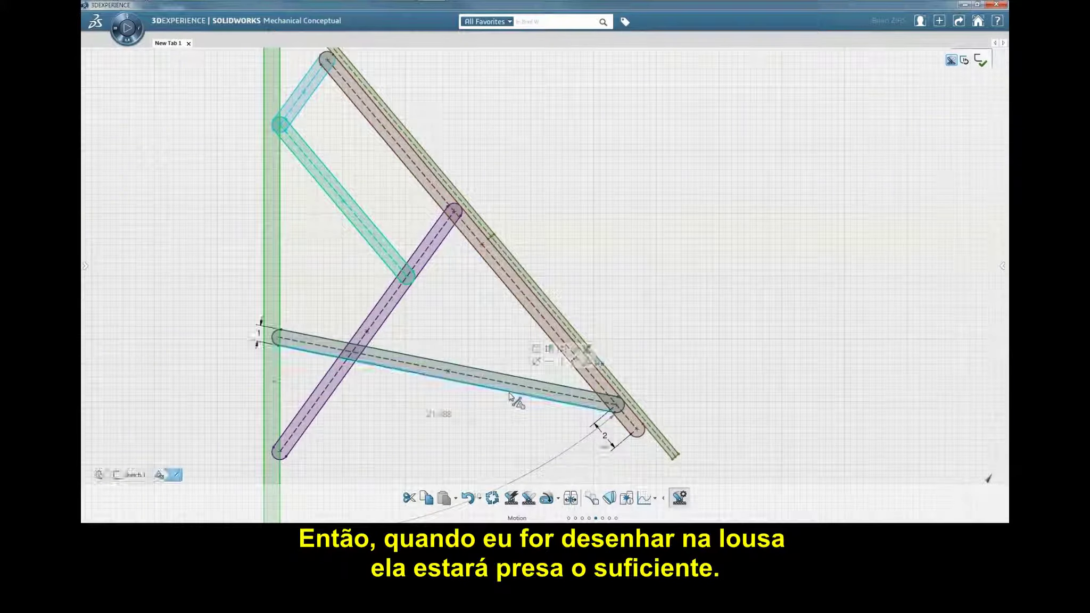
left_click(550, 362)
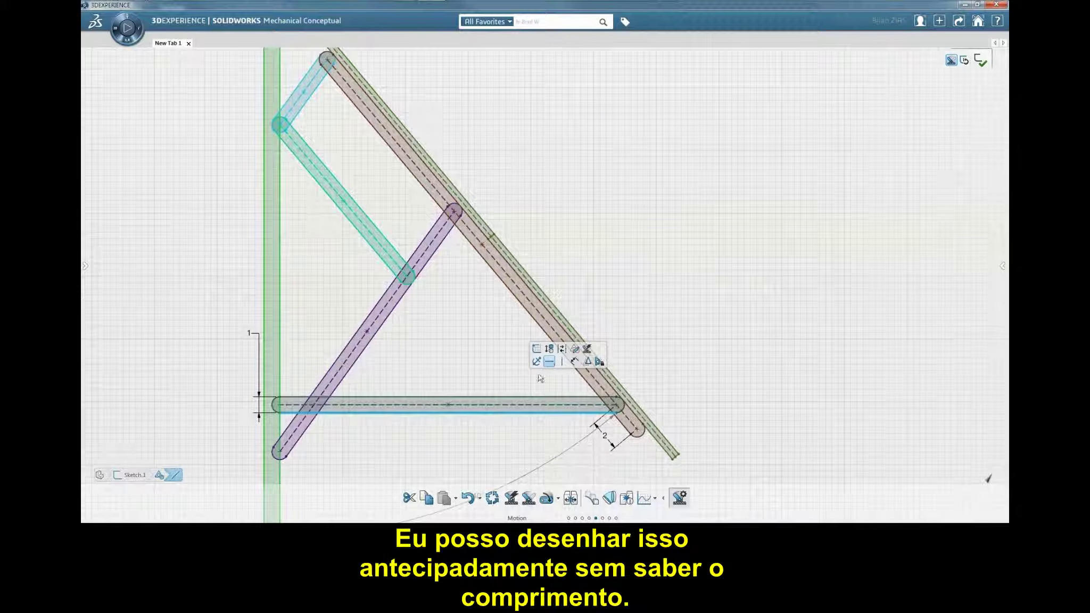
left_click(488, 411)
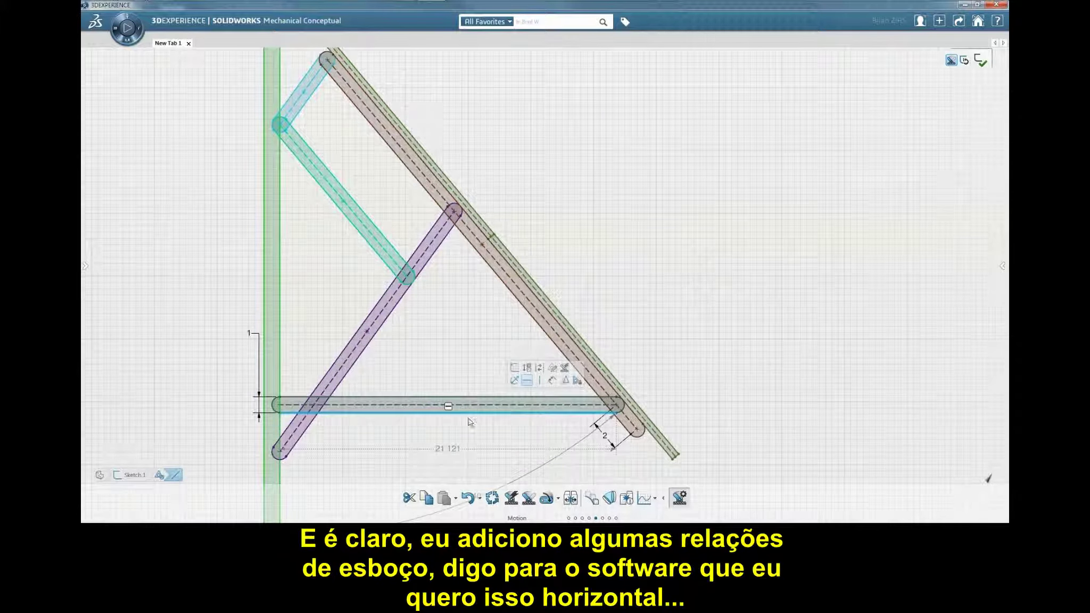
left_click(471, 421)
left_click(483, 398)
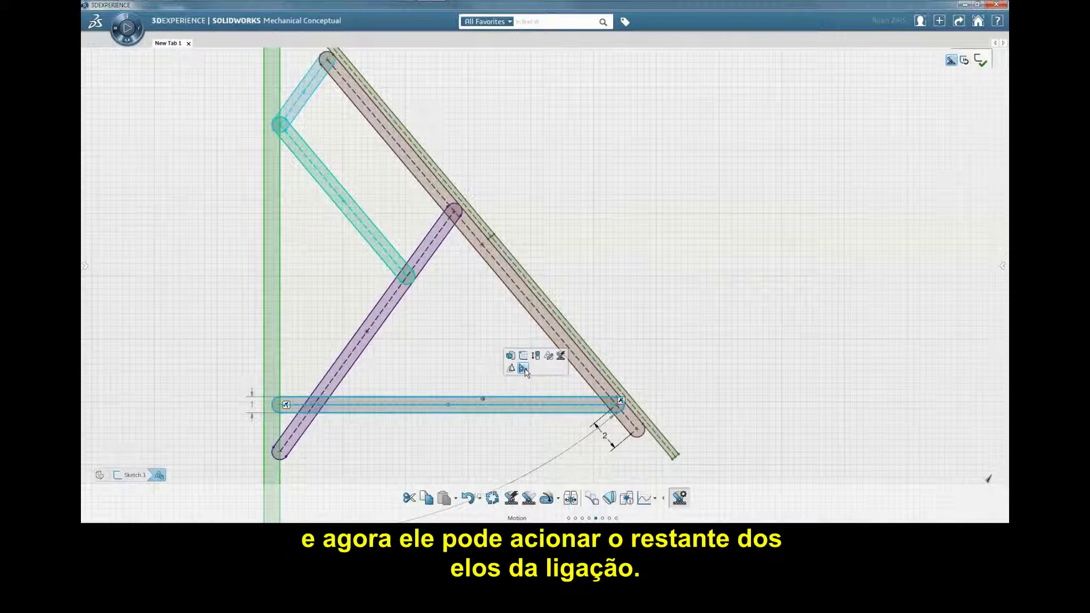
left_click(513, 385)
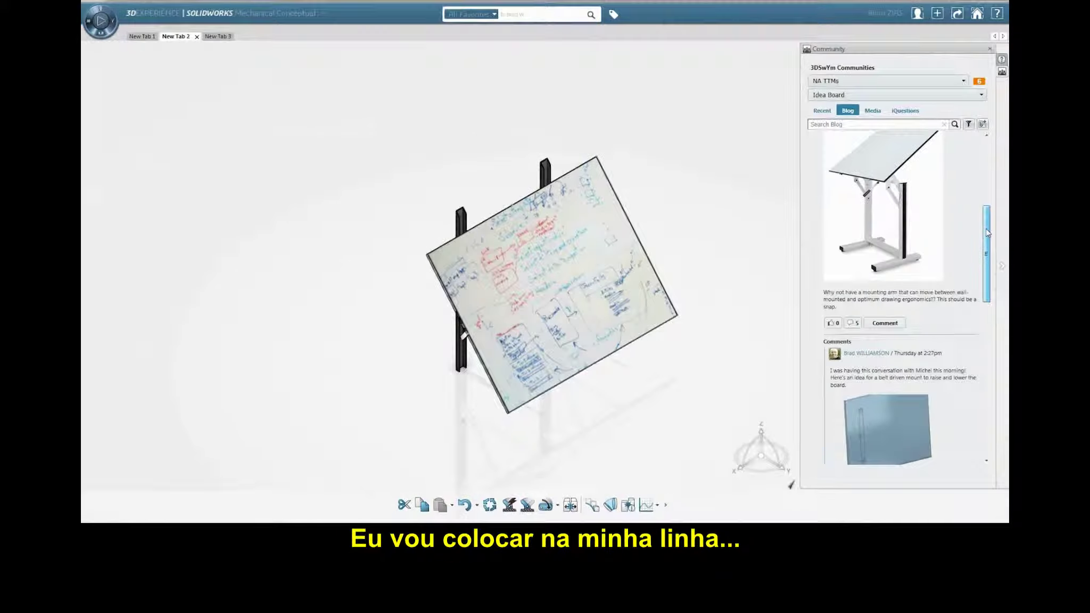
Comment on the post, greeting the colleague by name: "Cool design! I didn't even think about moving up and down.. here is my idea: articulate in and out."
left_click(885, 323)
type("Brad,")
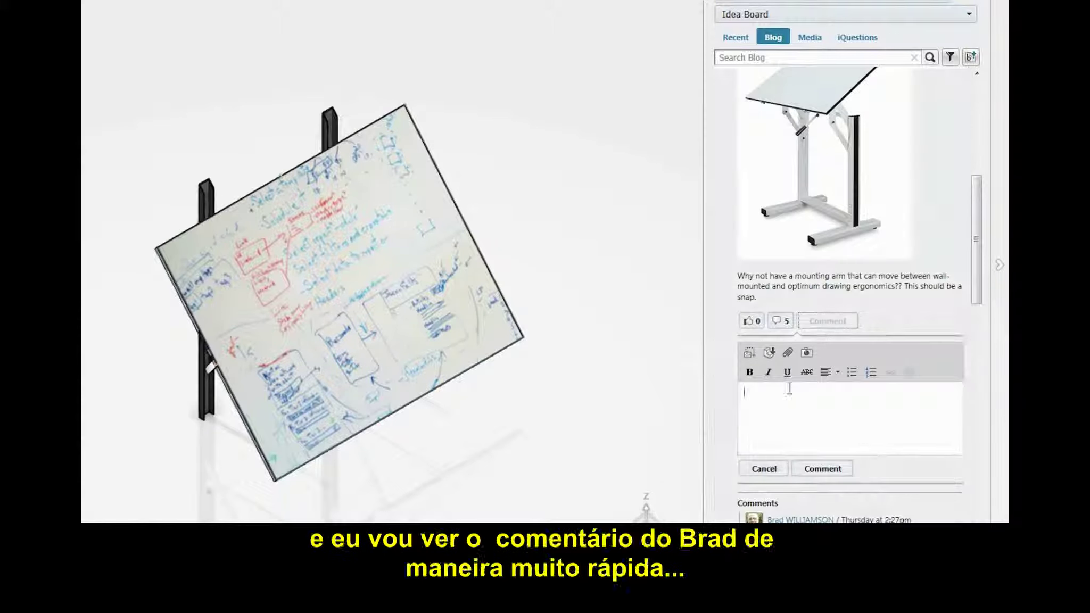
key("Return")
type("Cool design! I didn't even thin")
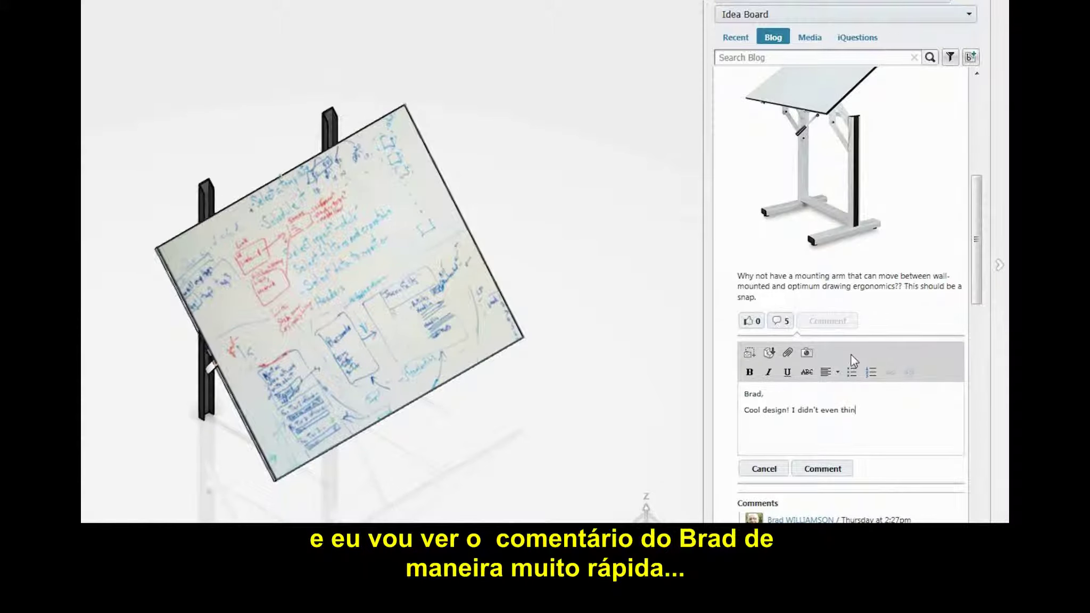
type("k about moving up and down.. here is my idea: articul")
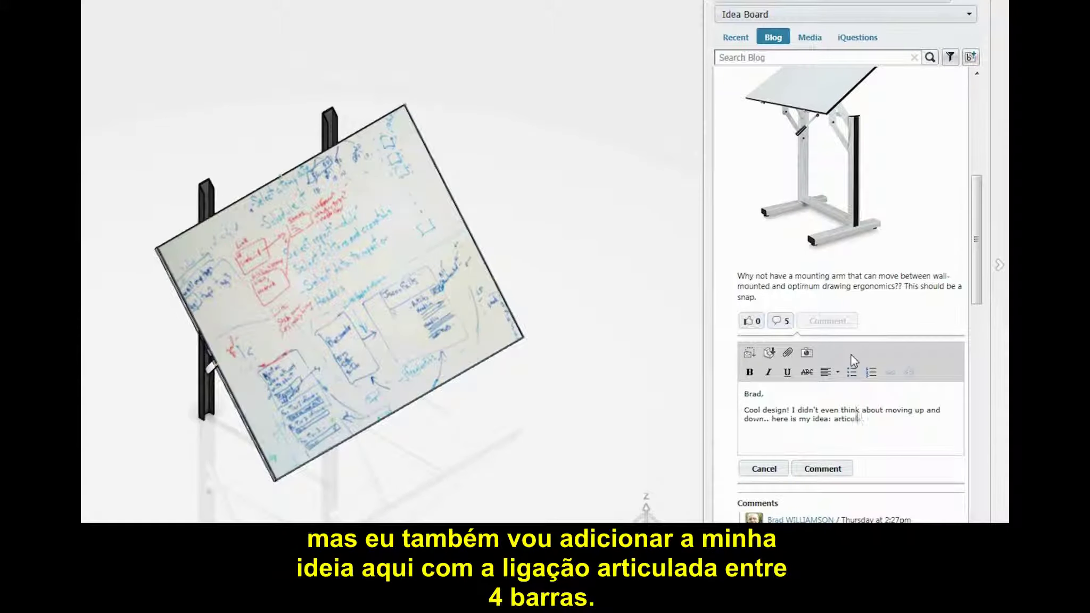
type("ate in and out.")
Add the question "Is there a way to combine both of theses??" to the comment and insert a screen capture of the model
key("Return")
key("Return")
type("Is there a way to combine both of theses??")
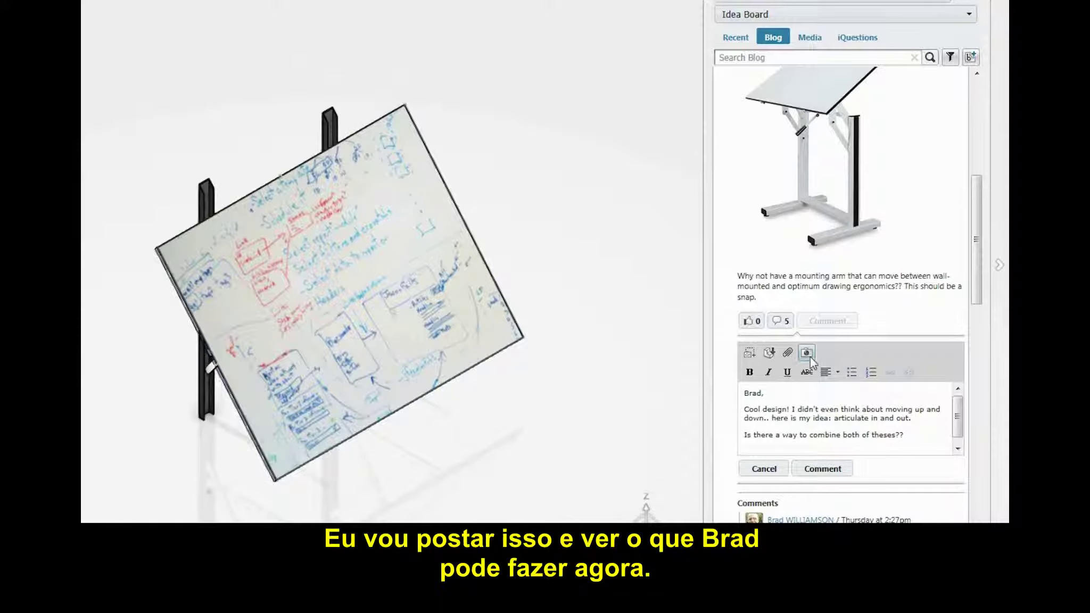
left_click(806, 352)
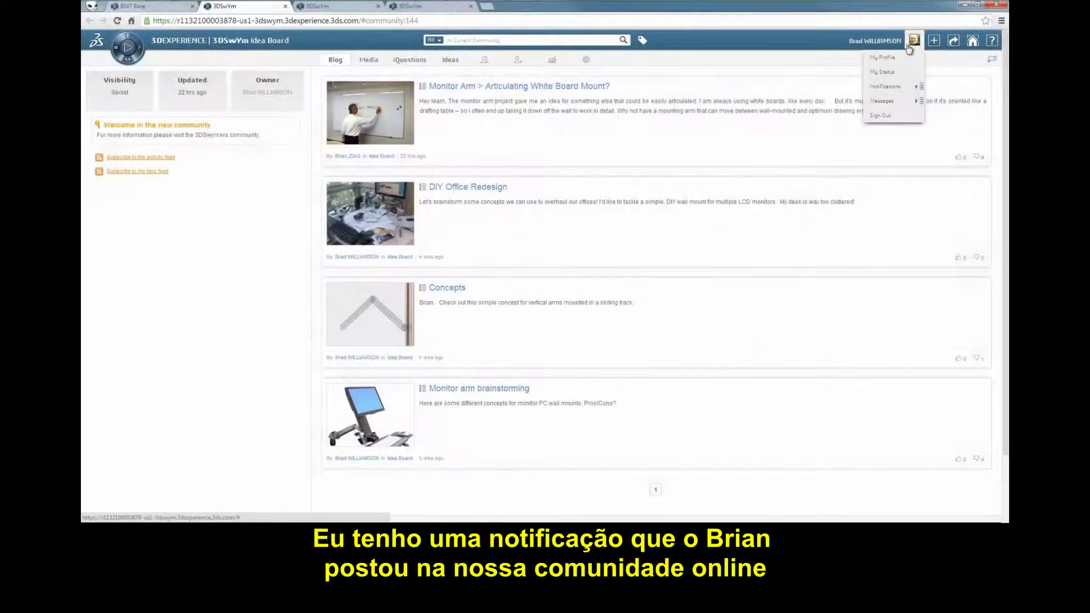
In 3DSwYm, open the newest notification about the Monitor Arm post in Idea Board and go to the post's comments
left_click(897, 86)
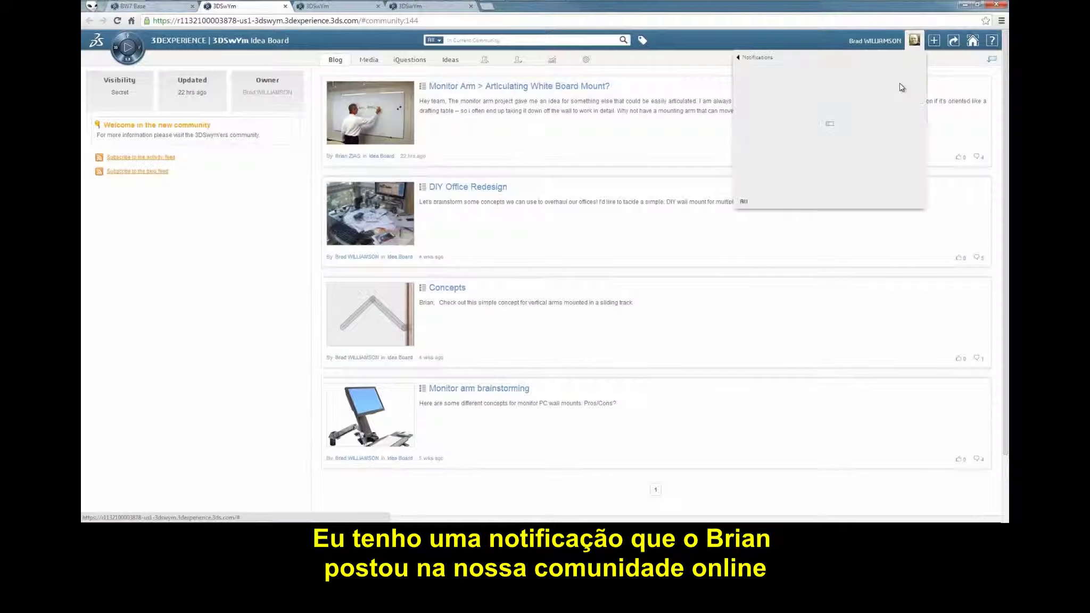
left_click(793, 74)
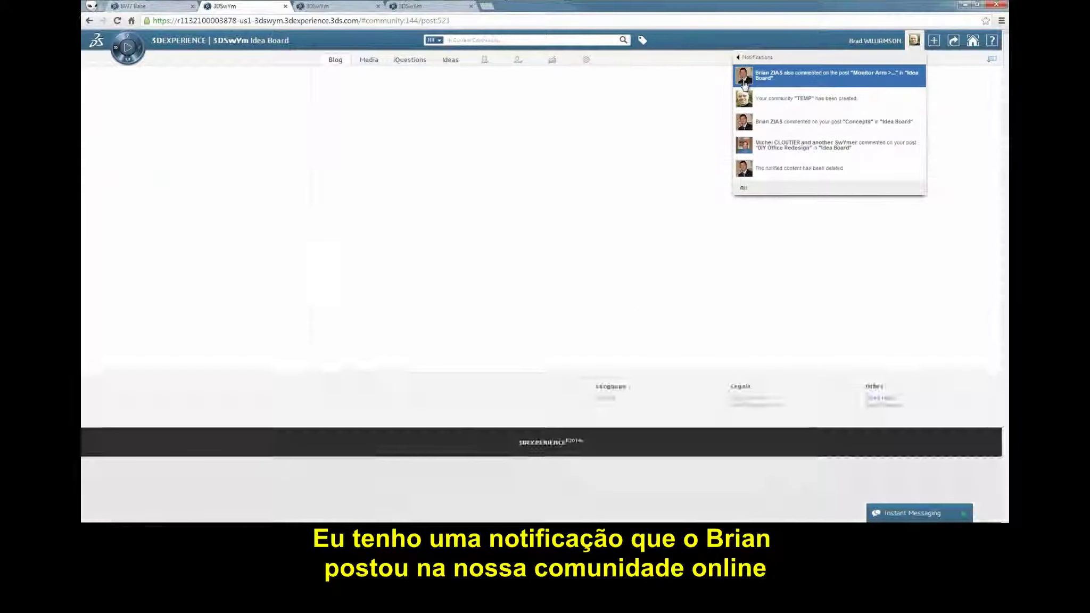
scroll(495, 198, "down", 10)
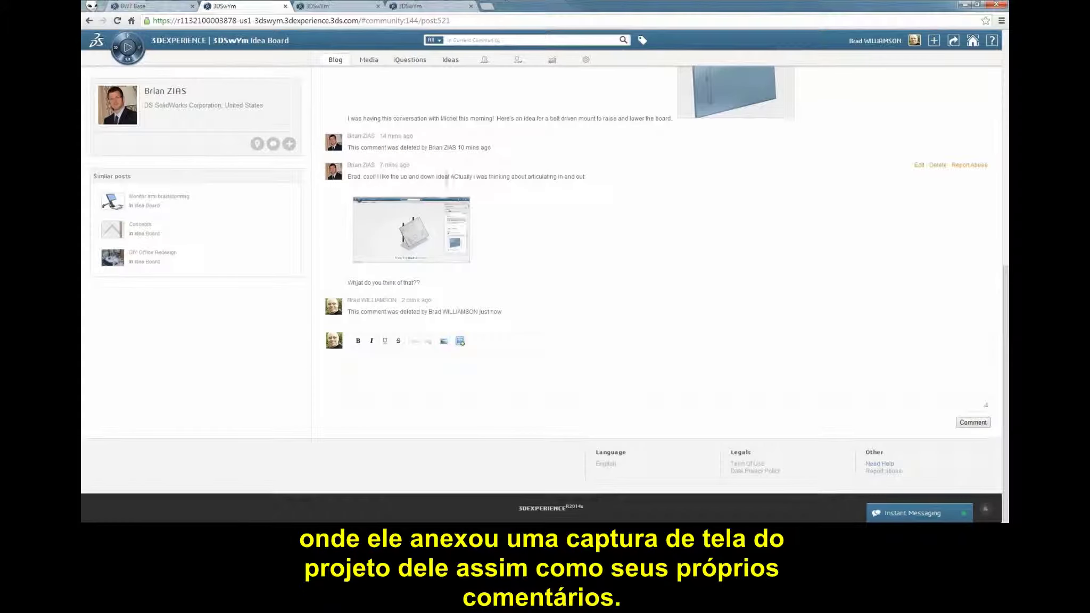
Write the reply "Hold on....I think I know how to make the best of both worlds!!!" in the post's comment box
left_click(414, 376)
type("Hold on....I")
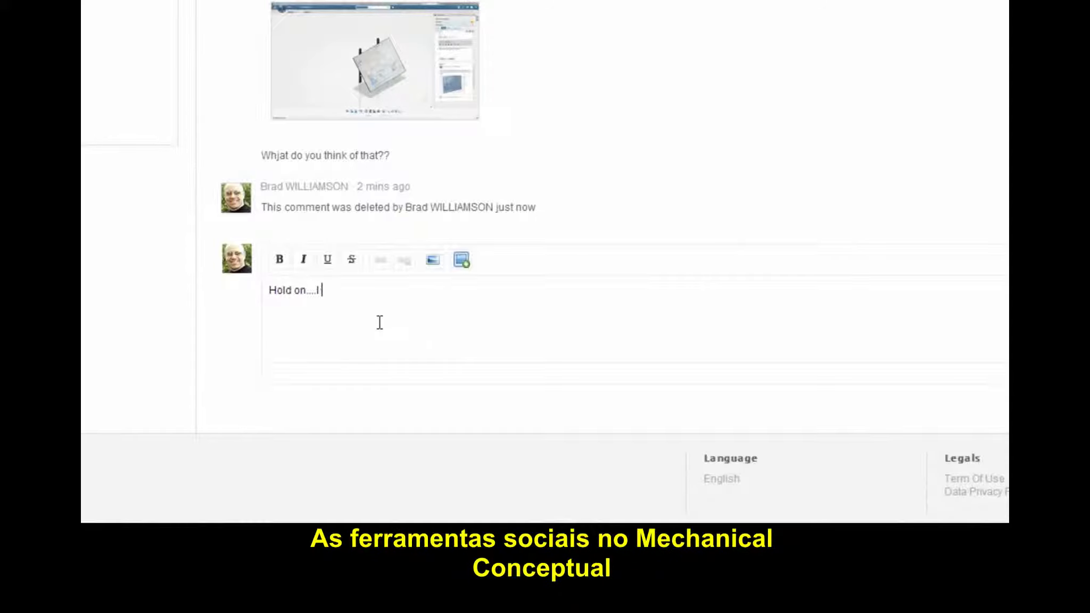
type(" think I know how to make the best of")
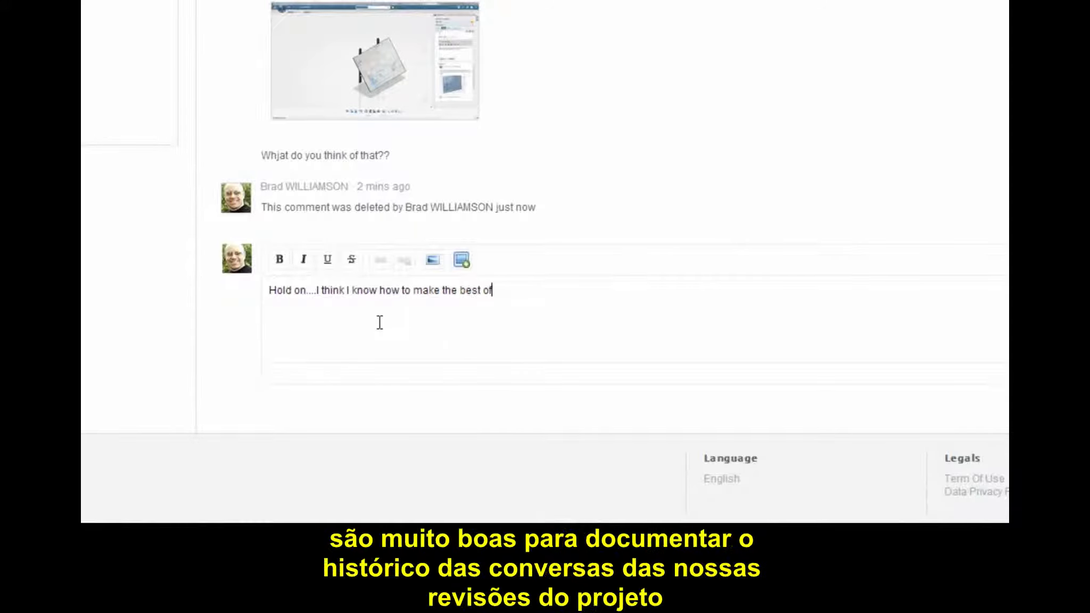
type(" both worlds!!!")
key("Return")
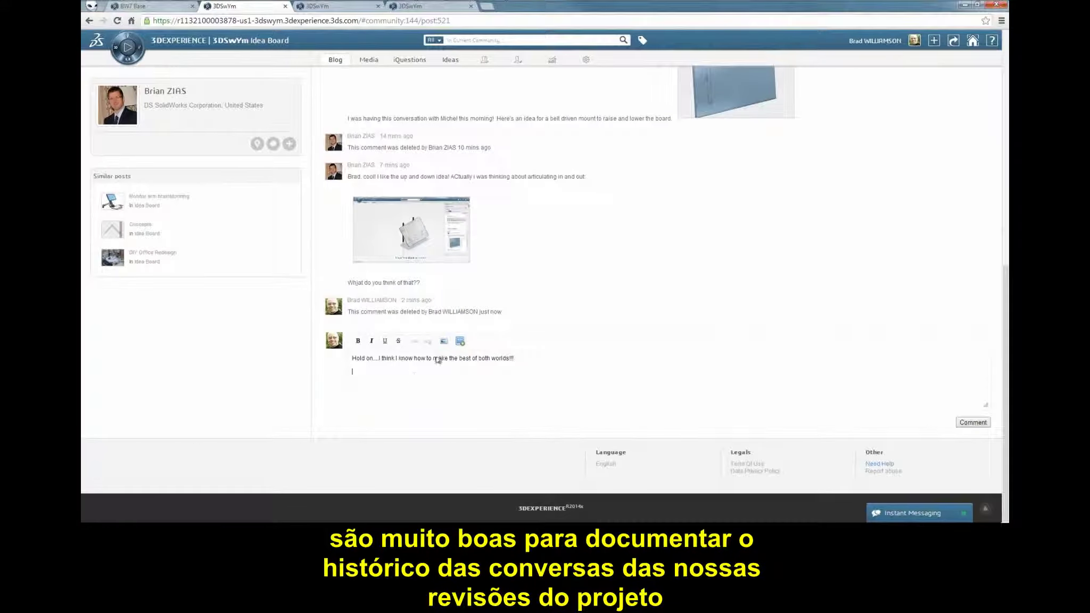
Insert the first image from My Media into the reply and submit the comment
left_click(461, 260)
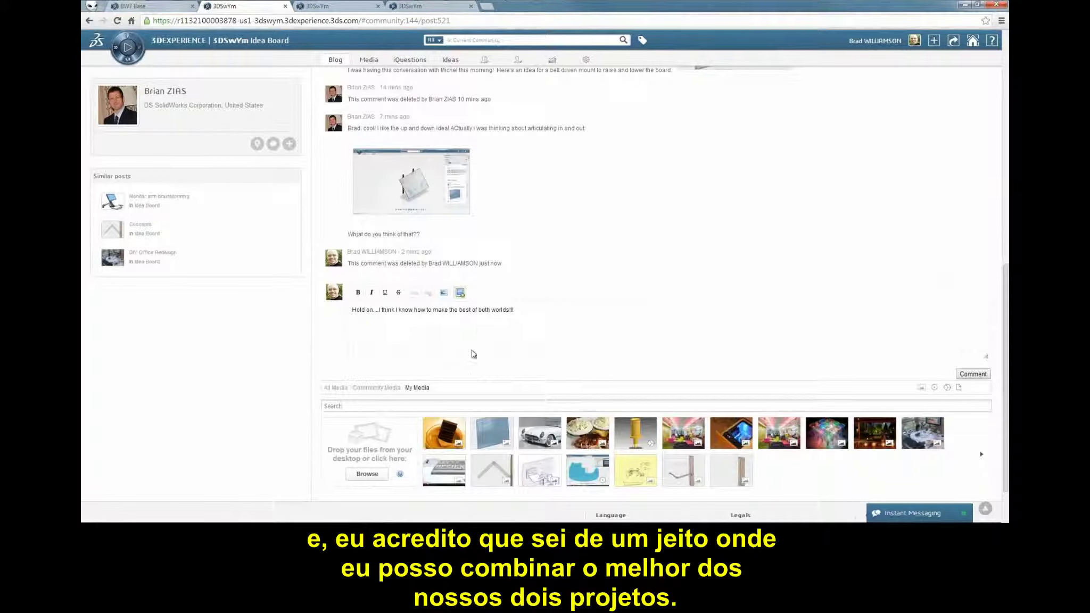
left_click(446, 426)
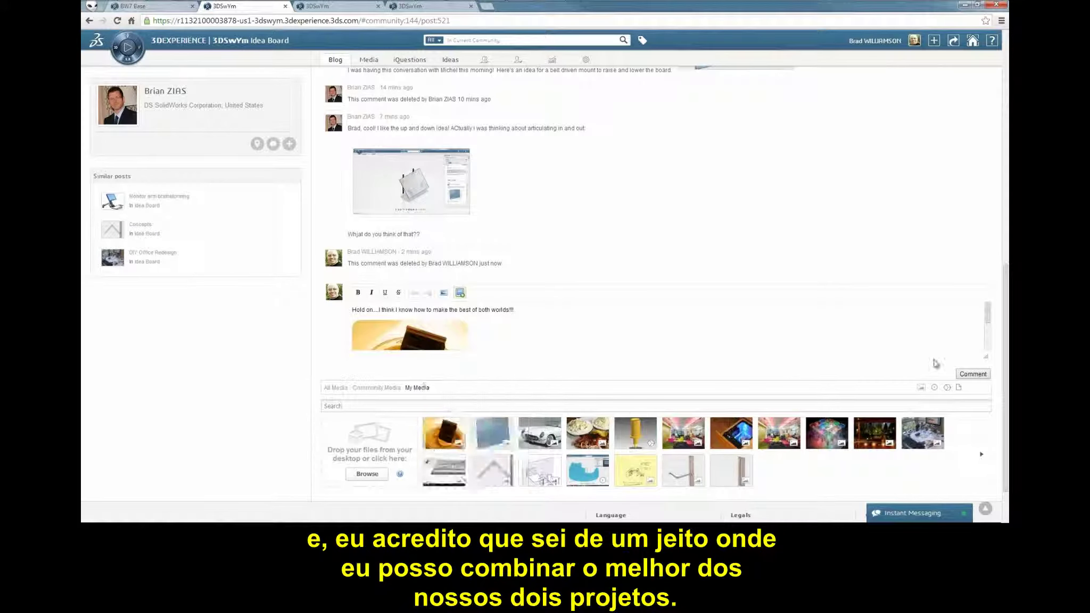
left_click(964, 375)
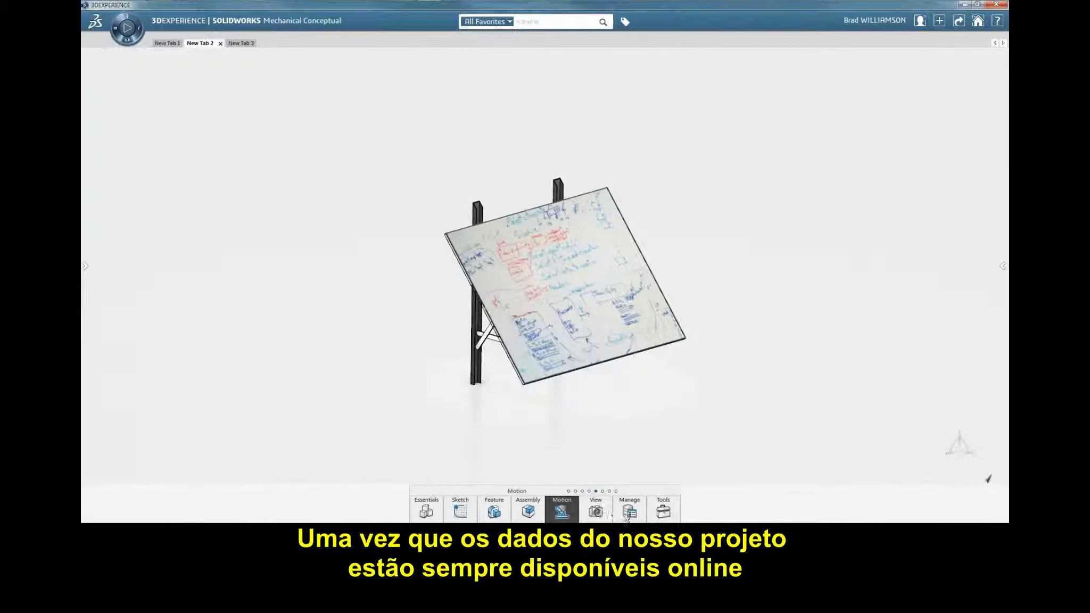
In SOLIDWORKS Mechanical Conceptual, retrieve the "2D Mechanism layout" concept archive of the Whiteboard 4 bar mount
left_click(627, 514)
left_click(568, 498)
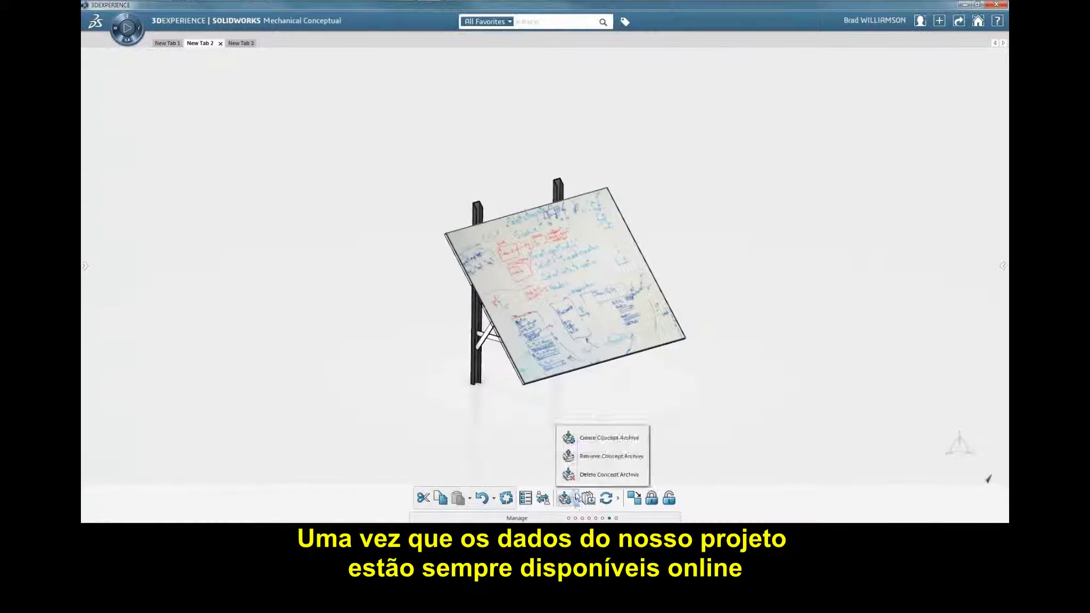
left_click(602, 456)
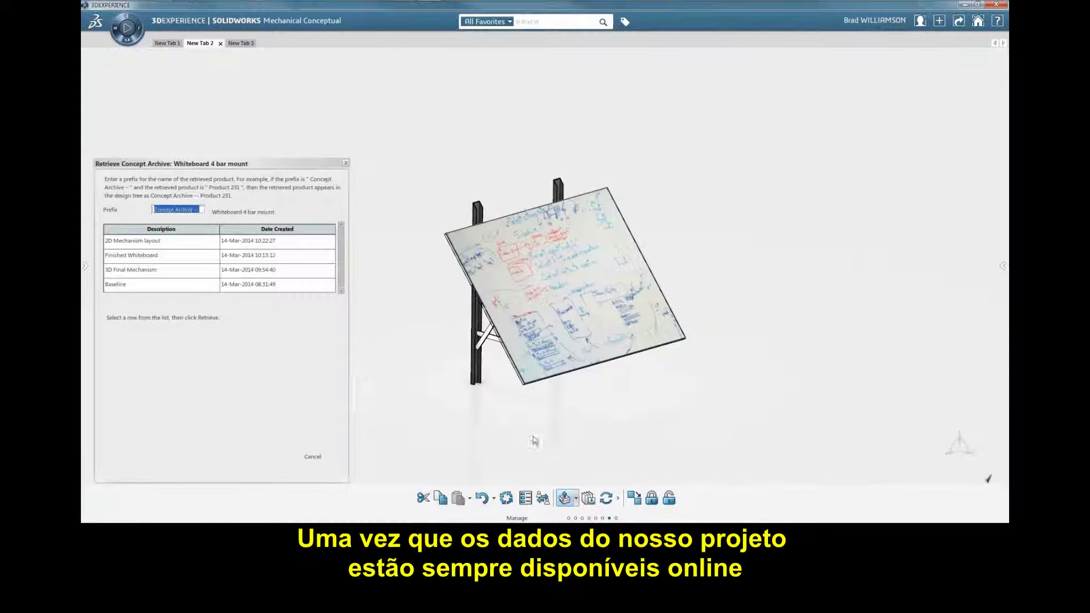
left_click(156, 258)
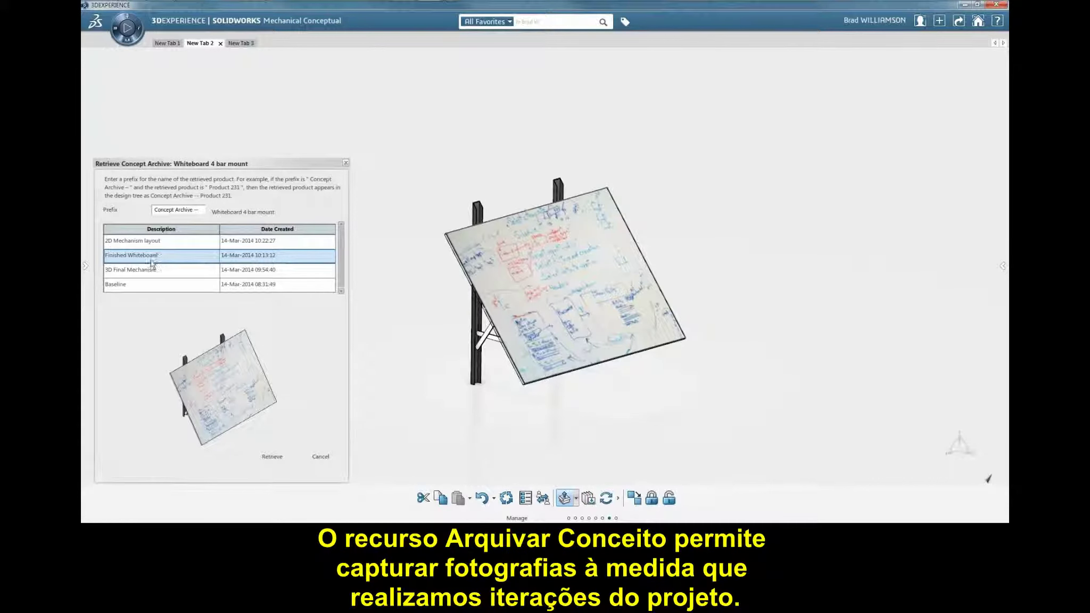
left_click(153, 244)
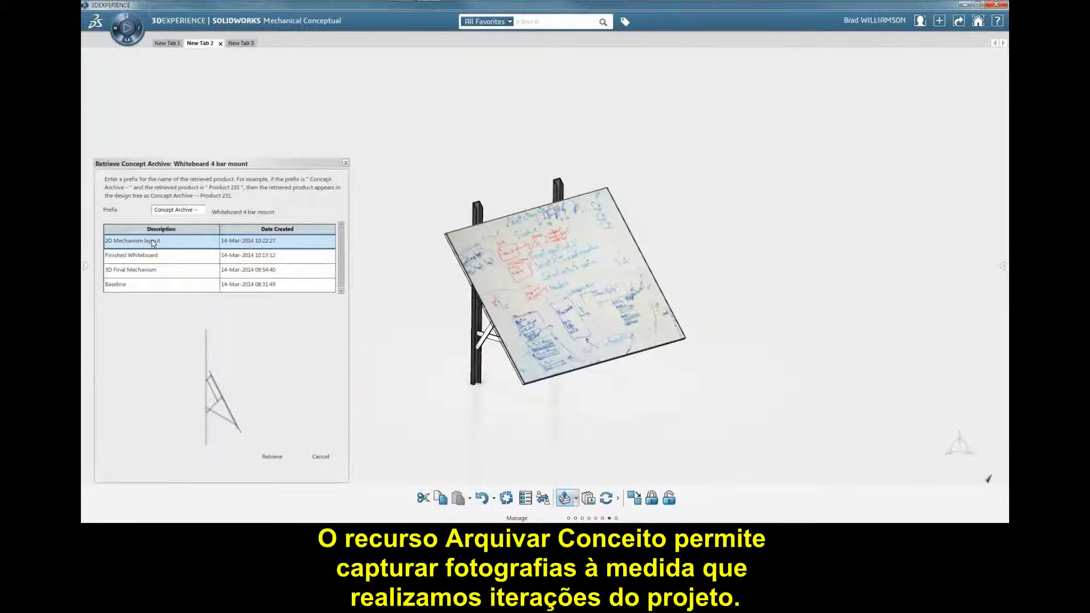
left_click(271, 457)
Remove the fixed hinge at the lowest link's wall end, connect it to the wall's edge instead, and move the linkage to test it
left_click_drag(628, 406, 619, 383)
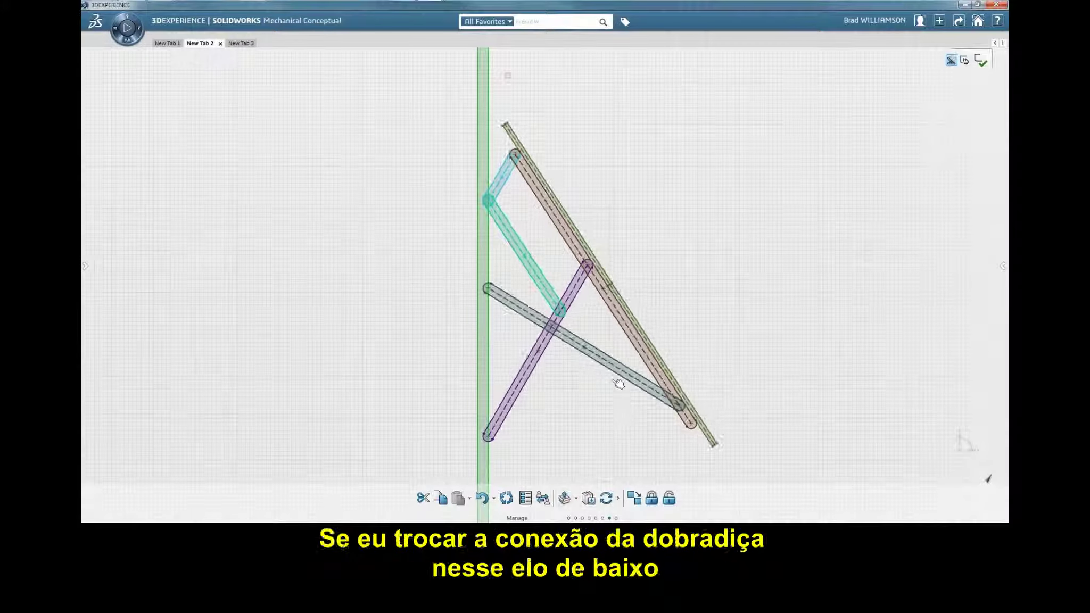
left_click(495, 440)
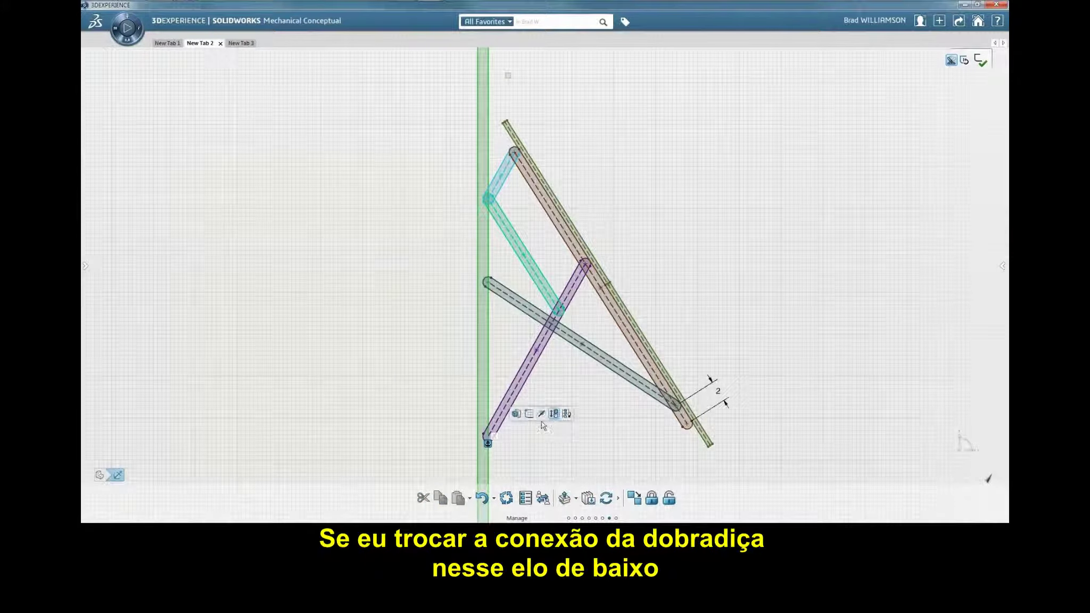
key("Delete")
left_click(551, 408)
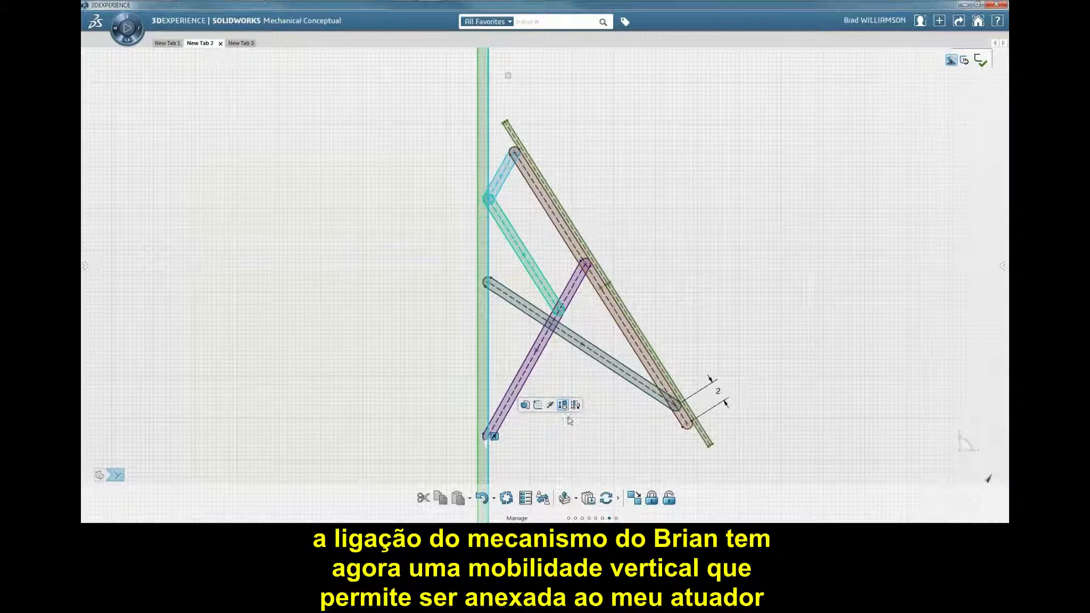
left_click_drag(684, 422, 703, 453)
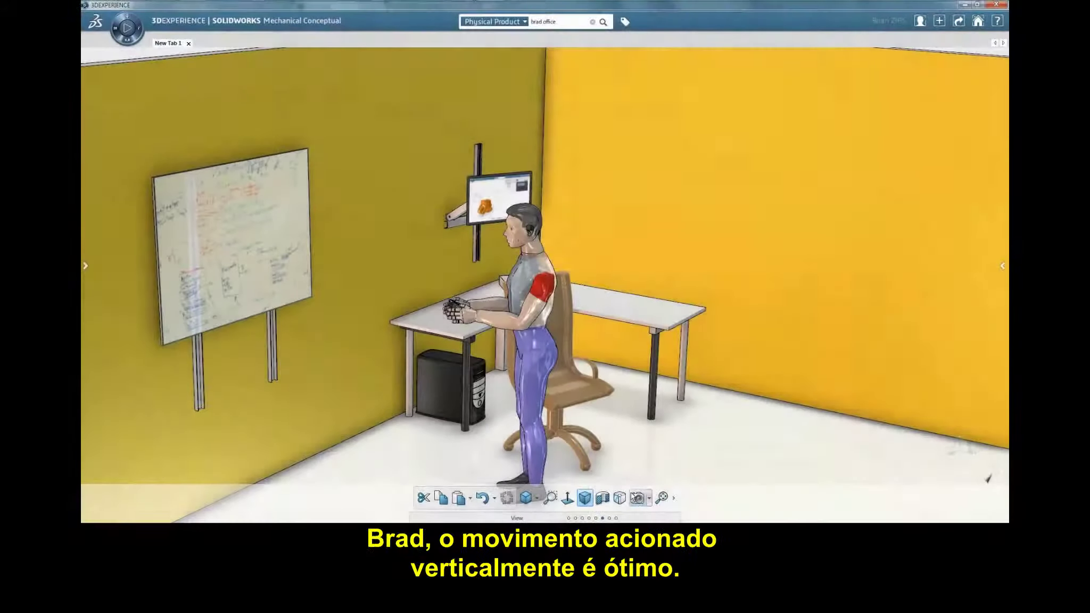
Load a saved custom view of the office model and move the whiteboard on its wall rails to check its motion
left_click(214, 466)
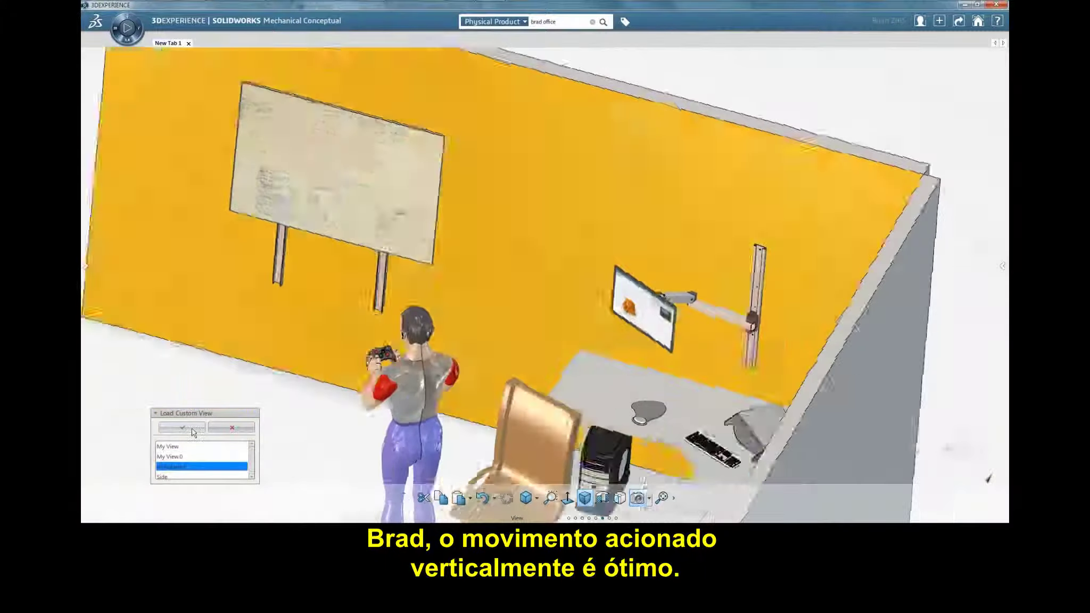
left_click(193, 429)
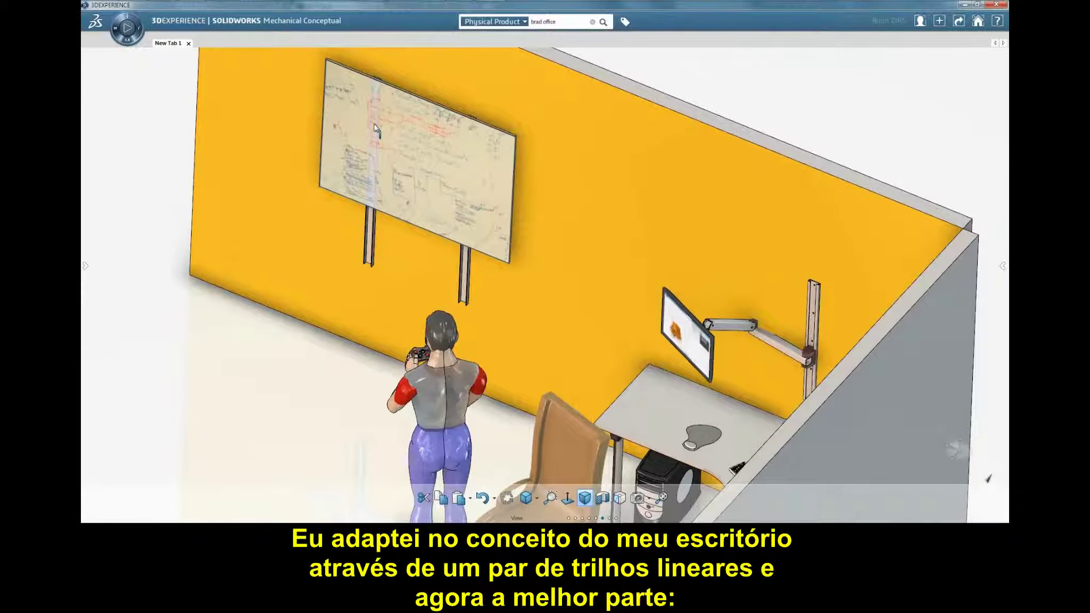
left_click_drag(375, 125, 375, 149)
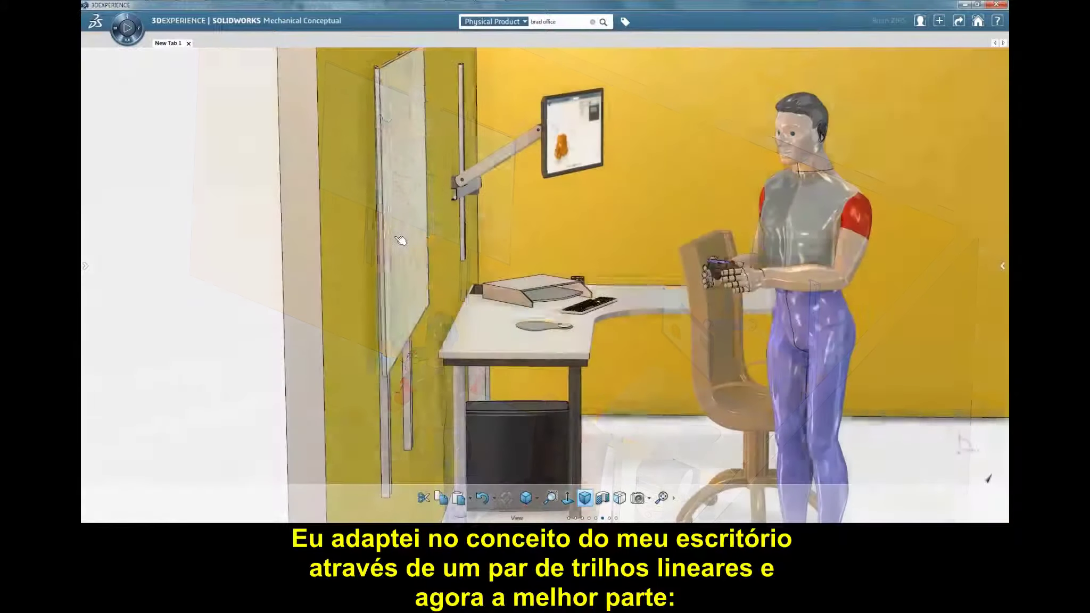
left_click_drag(399, 238, 396, 209)
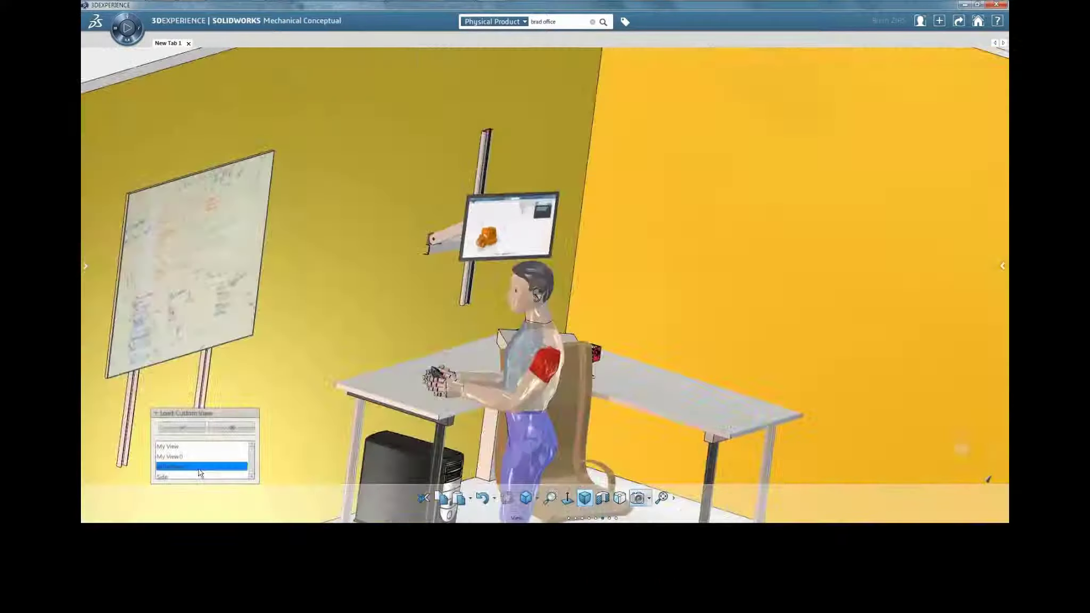